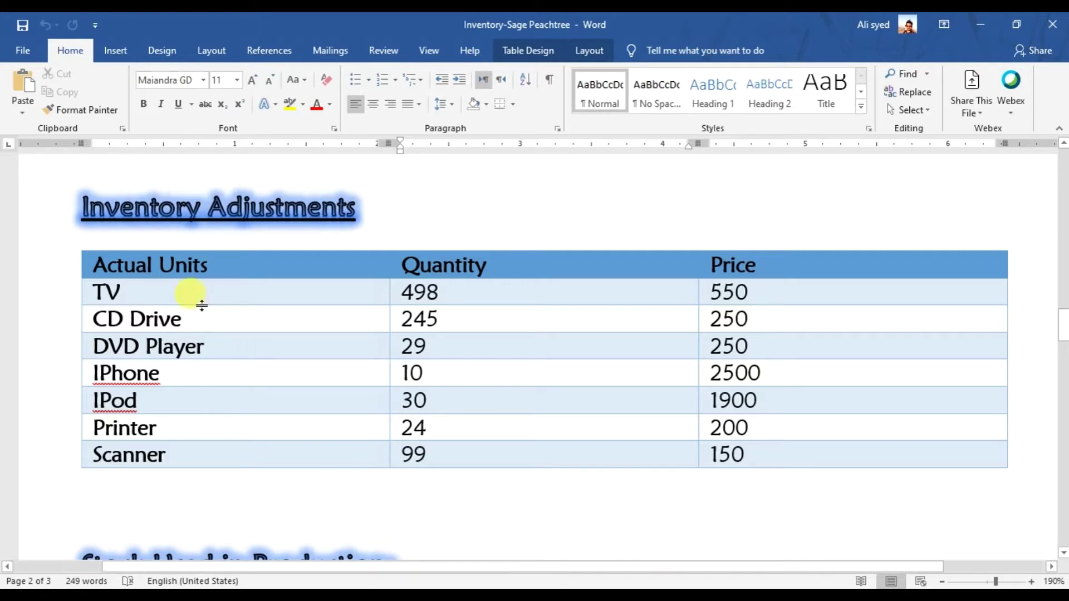
- Review the TV row in the Word table showing quantity 500 adjusted to 498
{"action": "left_click", "coordinate": [151, 284]}
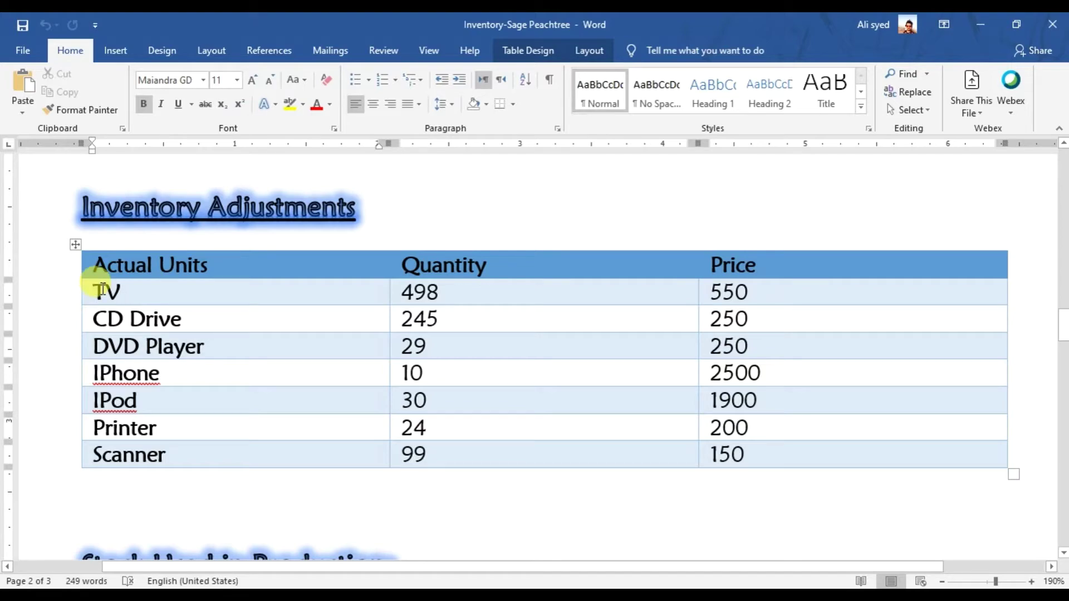
{"action": "scroll", "coordinate": [287, 292], "scroll_direction": "up", "scroll_amount": 1}
{"action": "scroll", "coordinate": [292, 303], "scroll_direction": "down", "scroll_amount": 5}
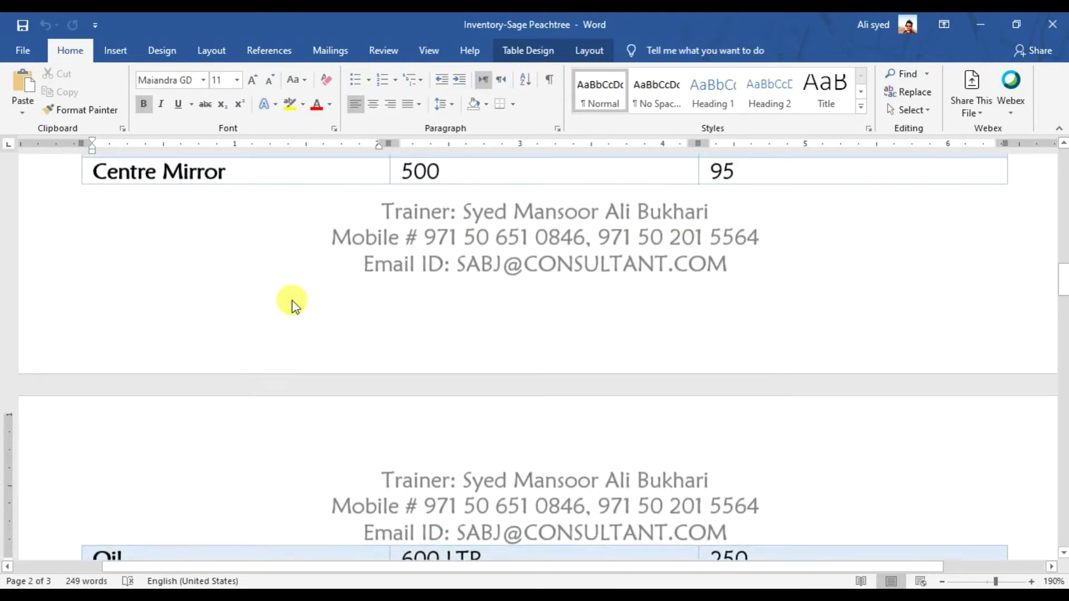
{"action": "scroll", "coordinate": [294, 300], "scroll_direction": "up", "scroll_amount": 3}
{"action": "scroll", "coordinate": [288, 300], "scroll_direction": "up", "scroll_amount": 6}
{"action": "scroll", "coordinate": [287, 295], "scroll_direction": "up", "scroll_amount": 3}
{"action": "scroll", "coordinate": [287, 295], "scroll_direction": "down", "scroll_amount": 3}
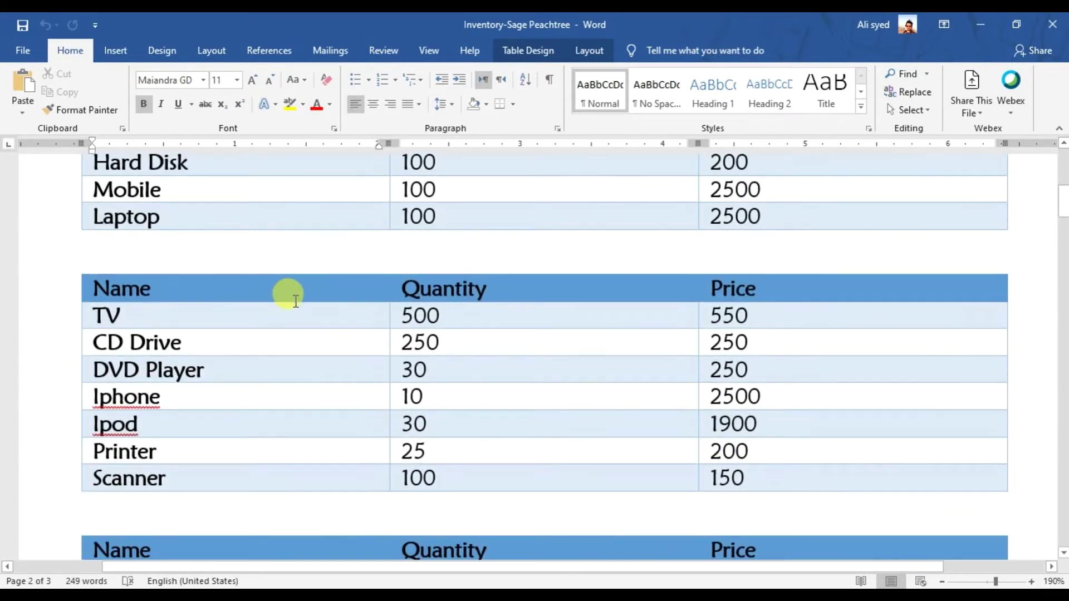
{"action": "left_click", "coordinate": [484, 315]}
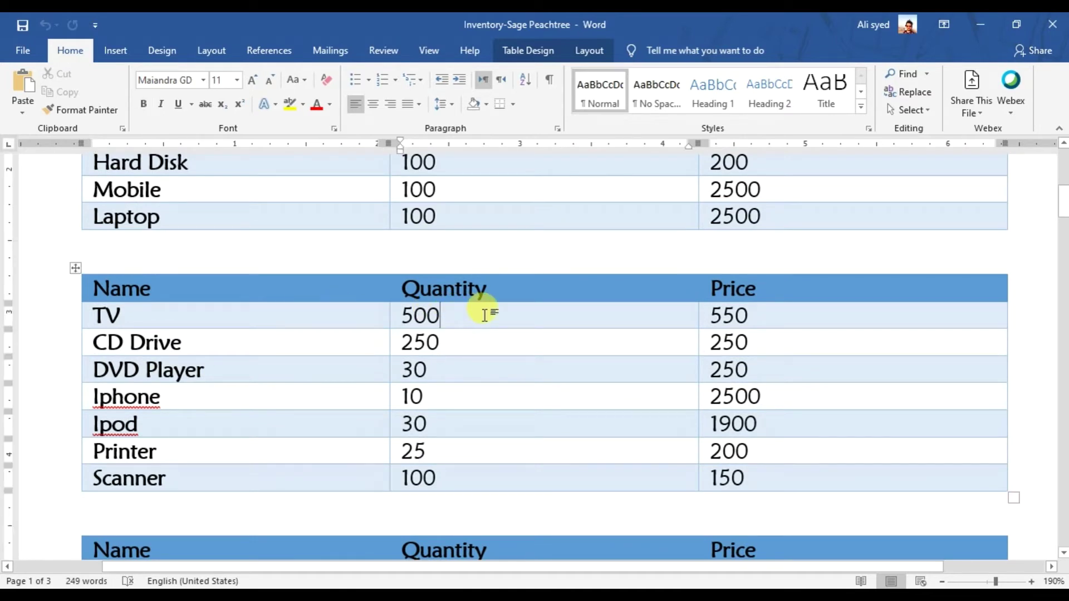
{"action": "scroll", "coordinate": [485, 315], "scroll_direction": "down", "scroll_amount": 5}
{"action": "scroll", "coordinate": [484, 315], "scroll_direction": "down", "scroll_amount": 4}
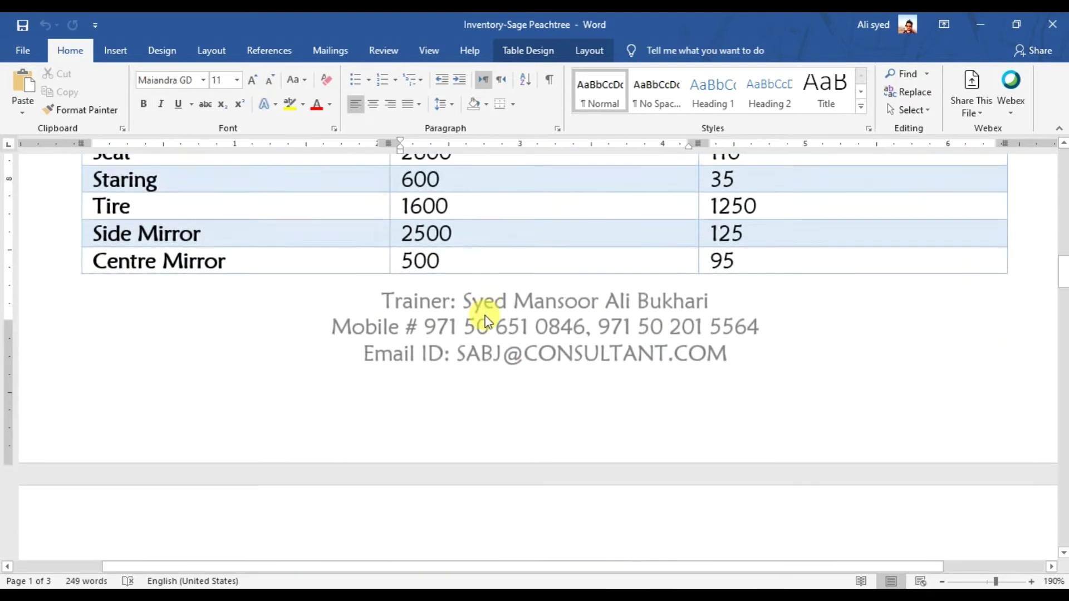
{"action": "scroll", "coordinate": [485, 312], "scroll_direction": "down", "scroll_amount": 2}
{"action": "scroll", "coordinate": [485, 314], "scroll_direction": "down", "scroll_amount": 3}
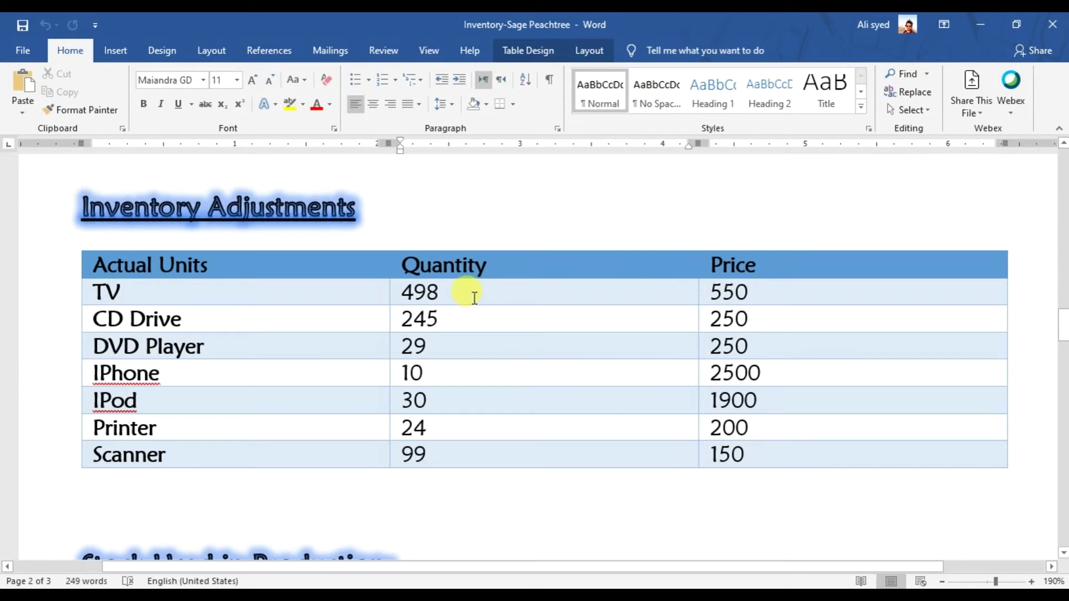
{"action": "left_click", "coordinate": [473, 296]}
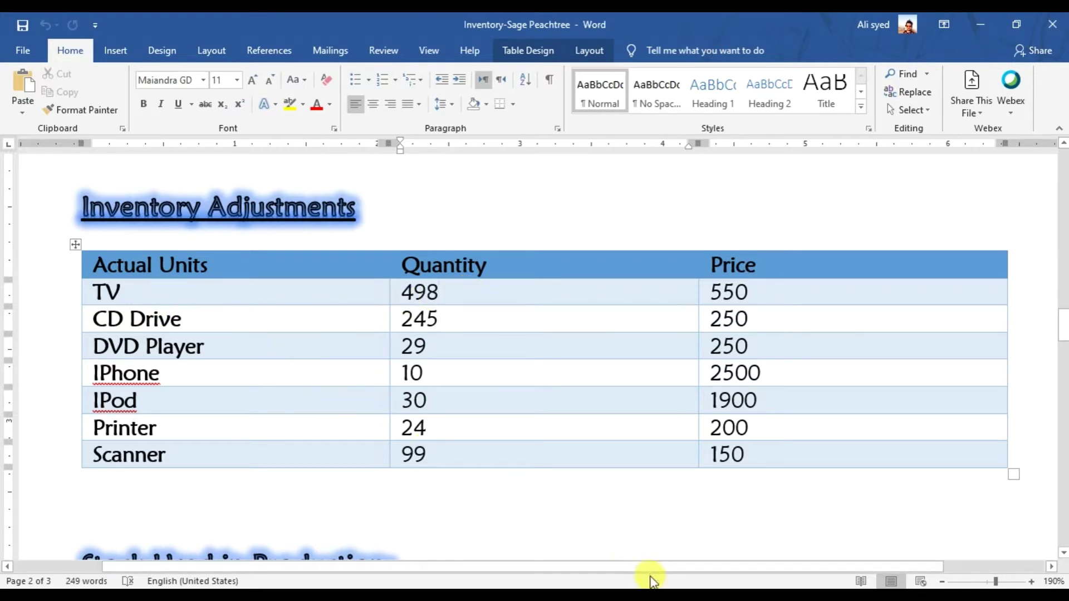
- Start a new Inventory Adjustments entry in Sage 50 and maximize the form
{"action": "mouse_move", "coordinate": [650, 578]}
{"action": "left_click", "coordinate": [634, 547]}
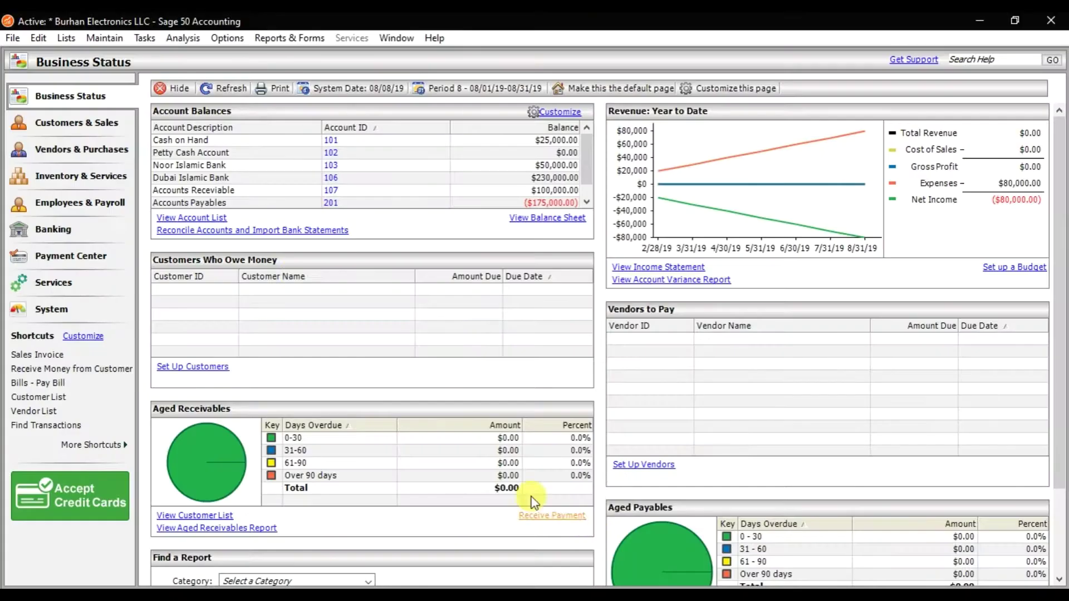
{"action": "left_click", "coordinate": [143, 37]}
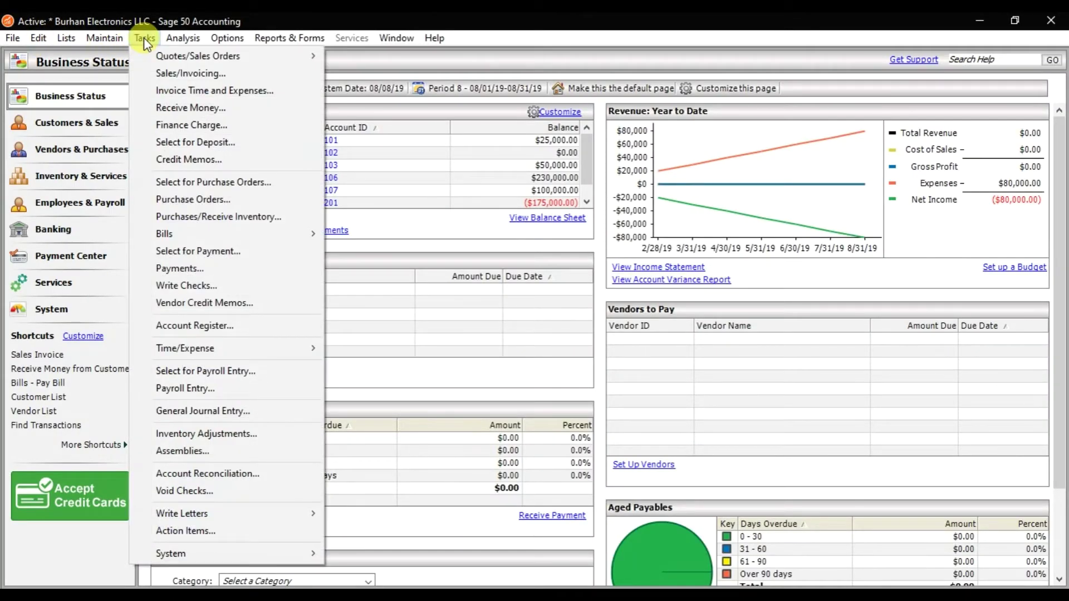
{"action": "left_click", "coordinate": [218, 435]}
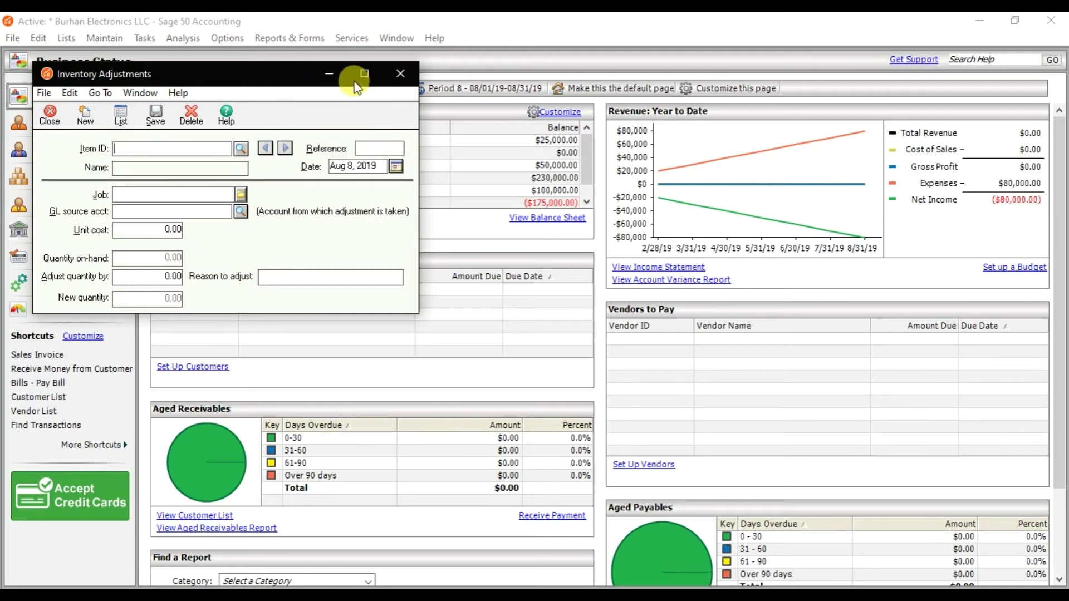
{"action": "left_click", "coordinate": [364, 74]}
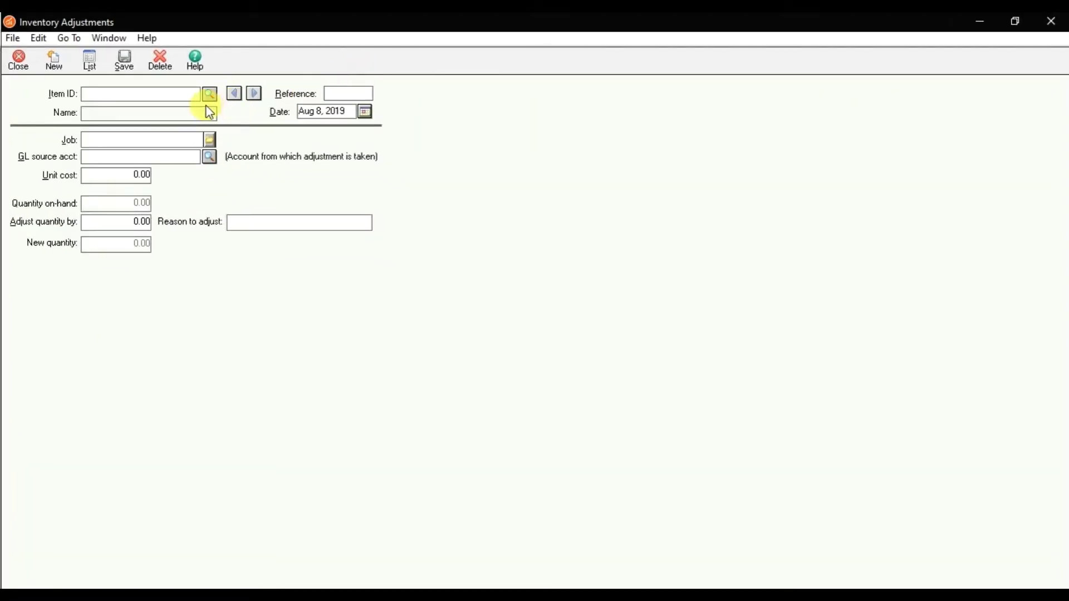
- Choose item 1006 TV, enter reference 001 and accept the date Aug 8, 2019
{"action": "left_click", "coordinate": [208, 94]}
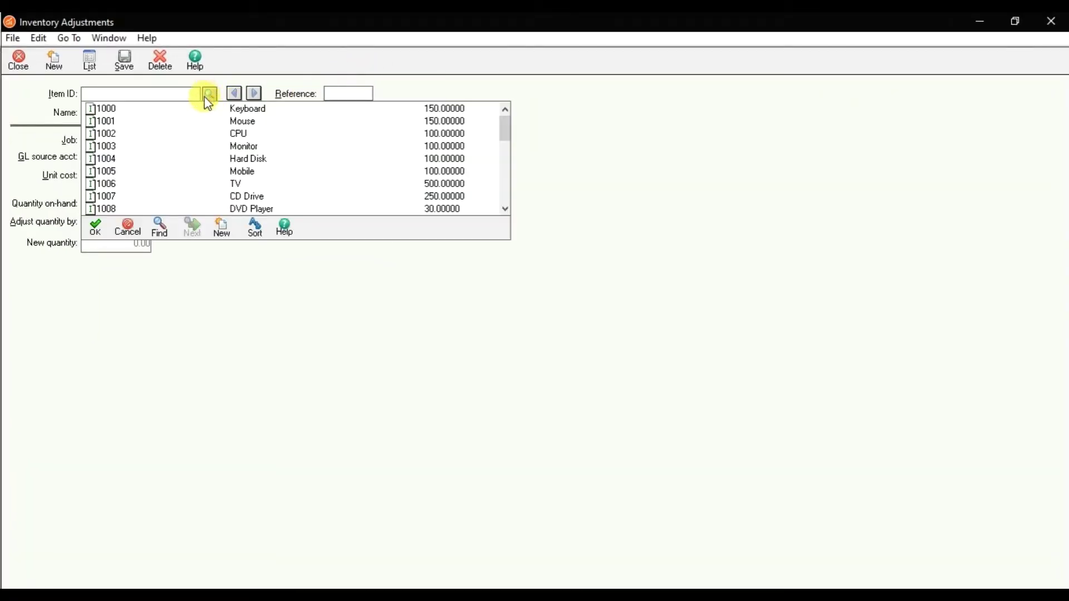
{"action": "double_click", "coordinate": [235, 184]}
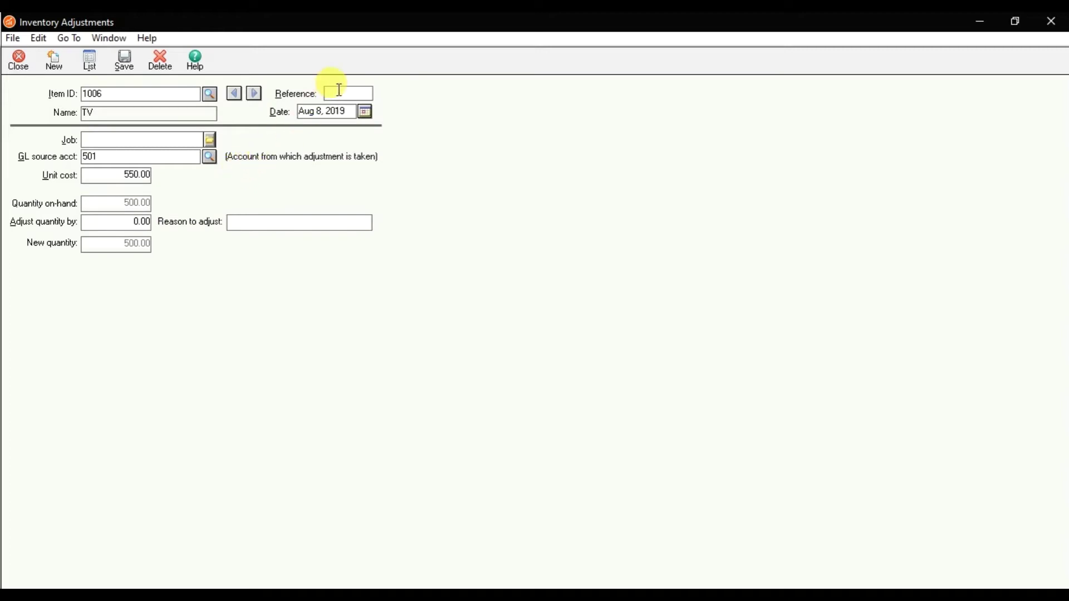
{"action": "type", "text": "0"}
{"action": "type", "text": "01"}
{"action": "key", "text": "Tab"}
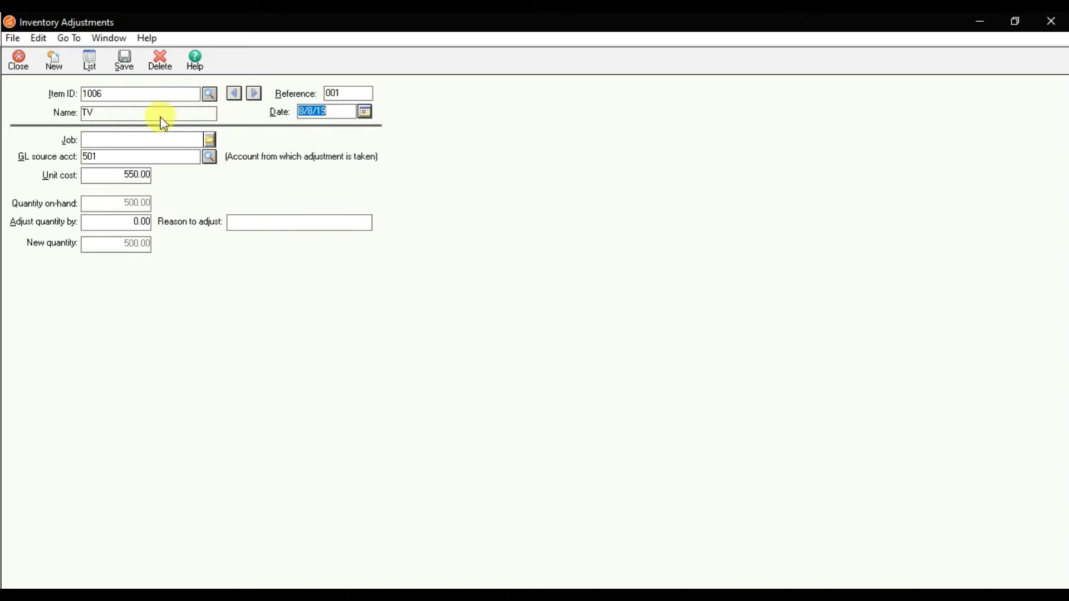
{"action": "left_click", "coordinate": [152, 139]}
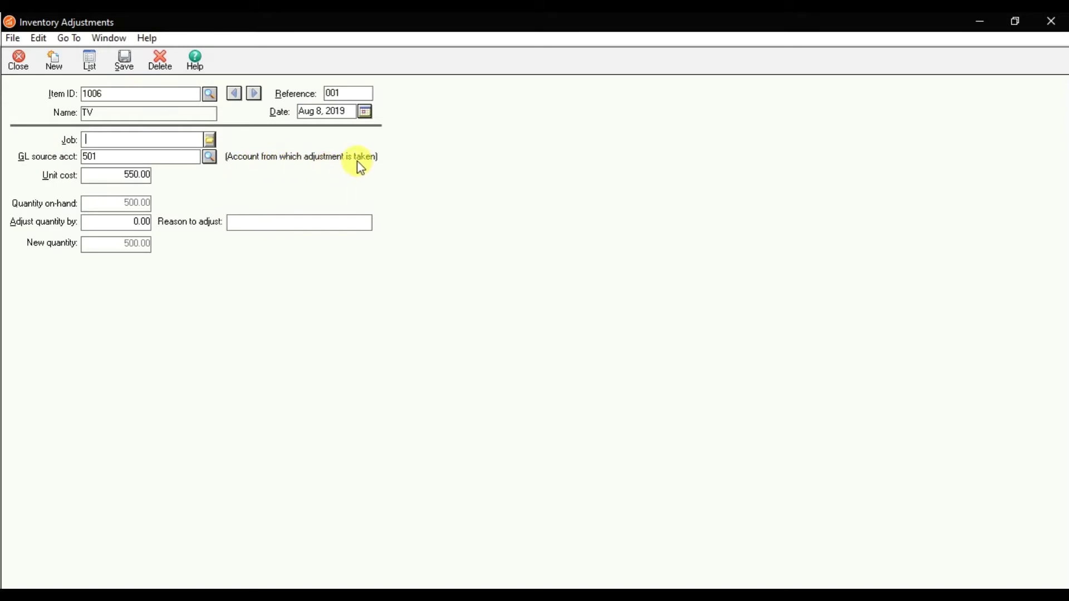
- Bring up the GL source account lookup for the TV adjustment
{"action": "left_click", "coordinate": [210, 157]}
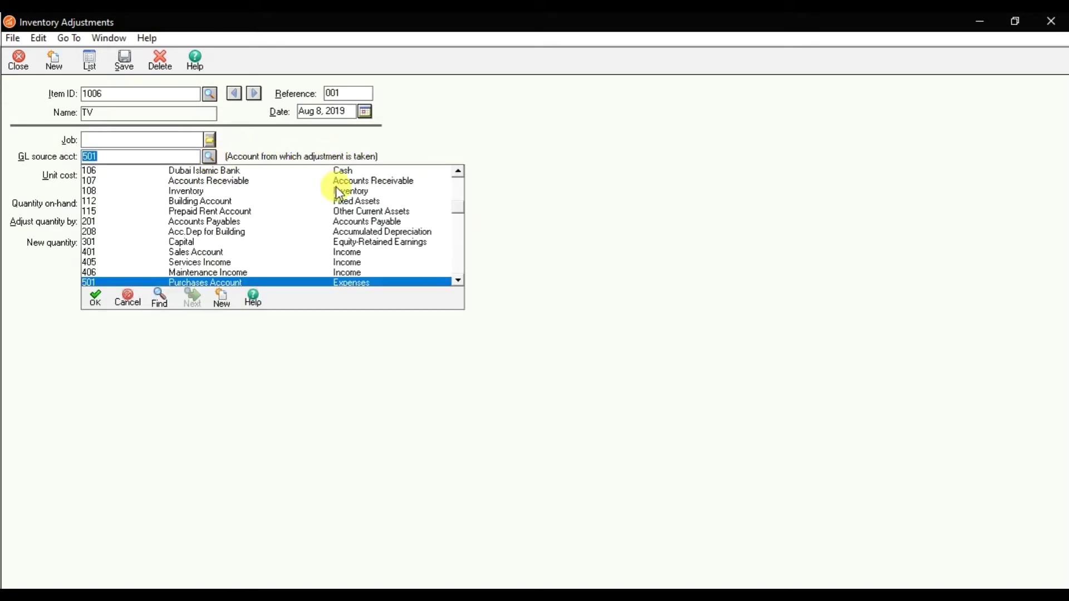
{"action": "left_click_drag", "start_coordinate": [460, 209], "coordinate": [462, 279]}
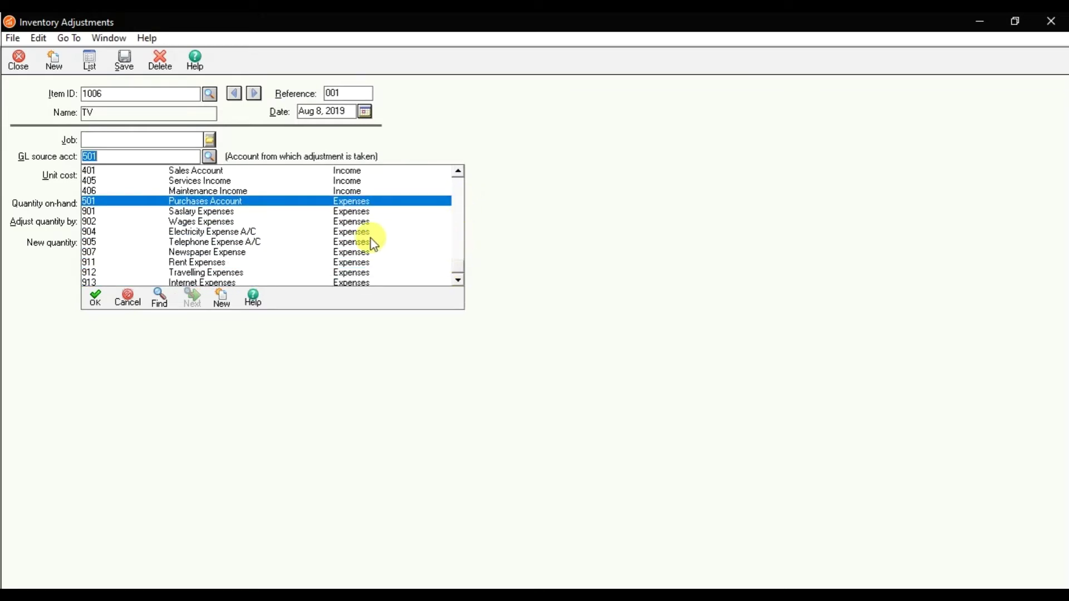
- Create account 516 Inventory Adjustment as a Cost of Sales account, save it and return to the adjustment
{"action": "left_click", "coordinate": [228, 296]}
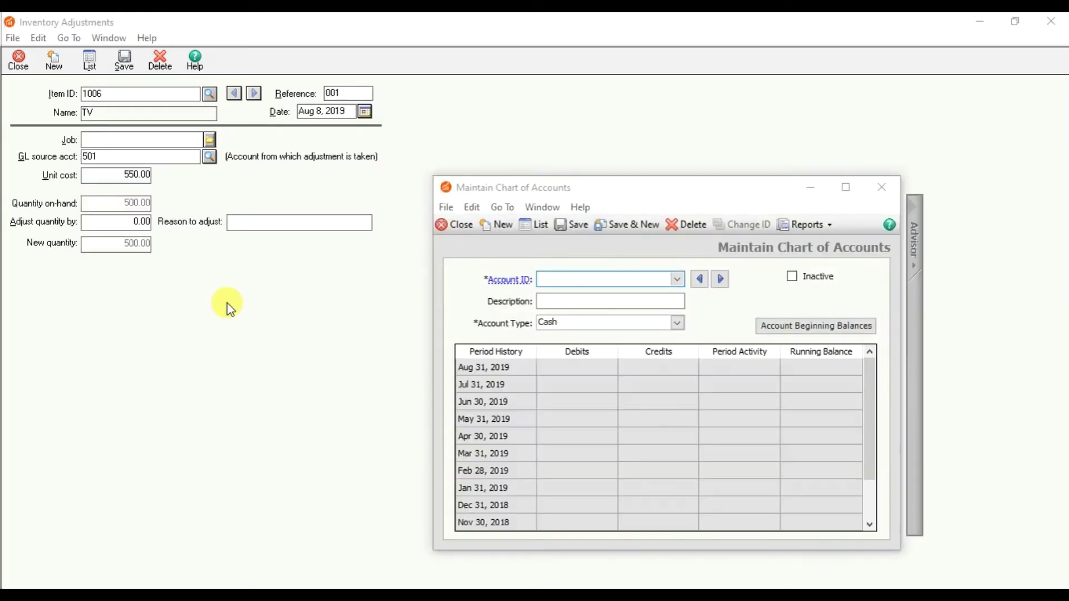
{"action": "type", "text": "516"}
{"action": "key", "text": "Tab"}
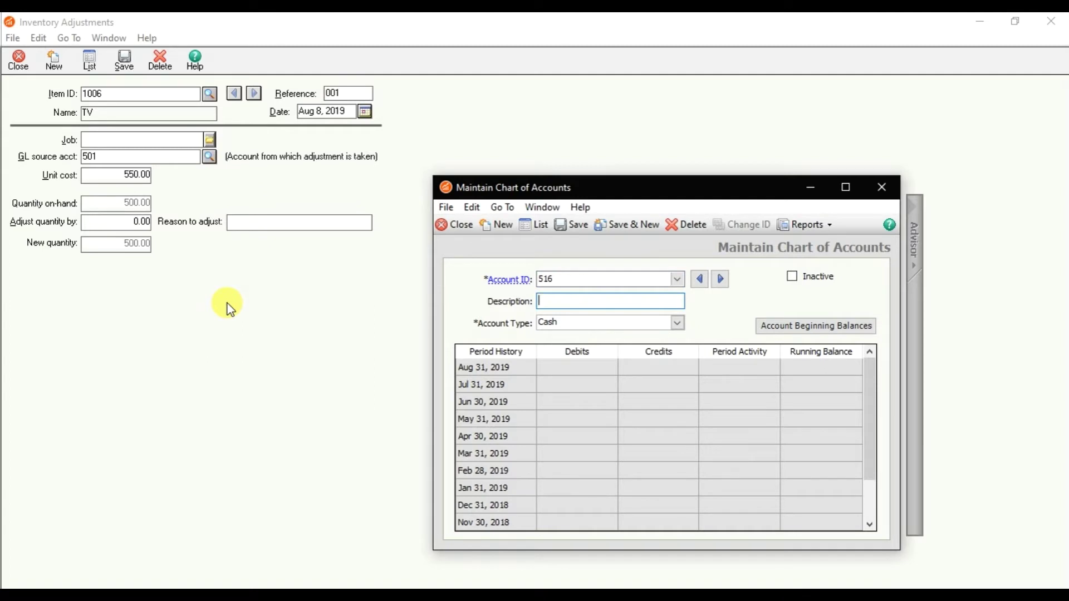
{"action": "type", "text": "I"}
{"action": "type", "text": "nven"}
{"action": "type", "text": "tory Adju"}
{"action": "type", "text": "stment"}
{"action": "left_click", "coordinate": [673, 328]}
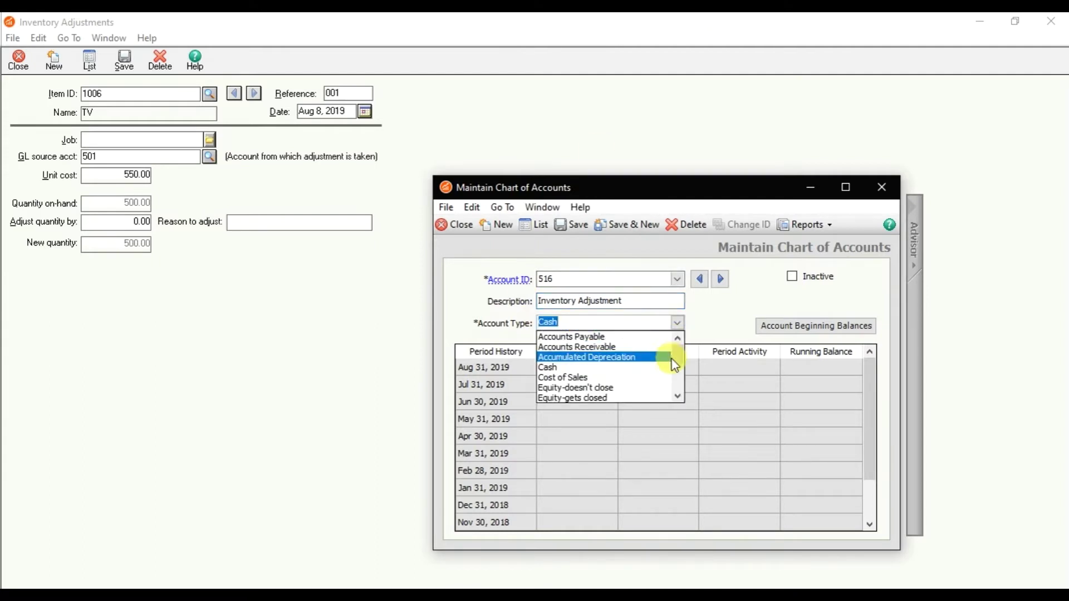
{"action": "left_click", "coordinate": [660, 378]}
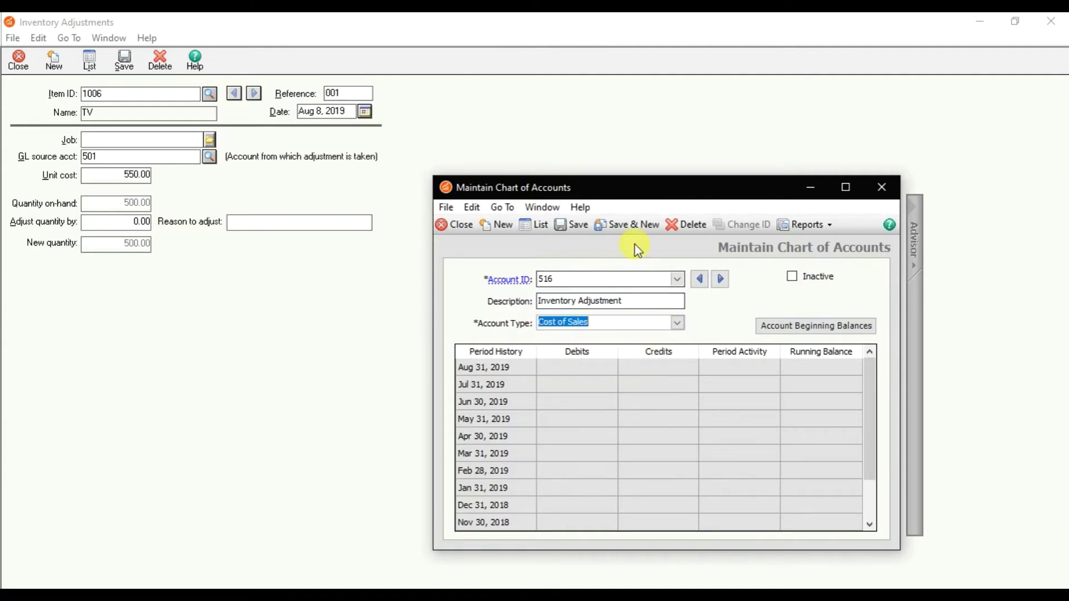
{"action": "left_click", "coordinate": [575, 225]}
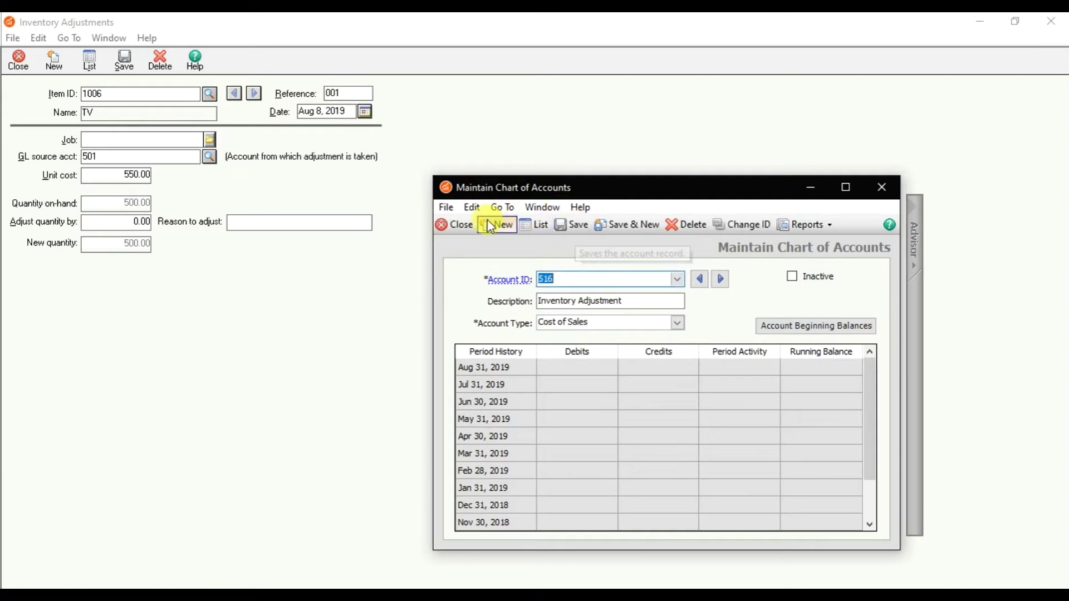
{"action": "left_click", "coordinate": [468, 225]}
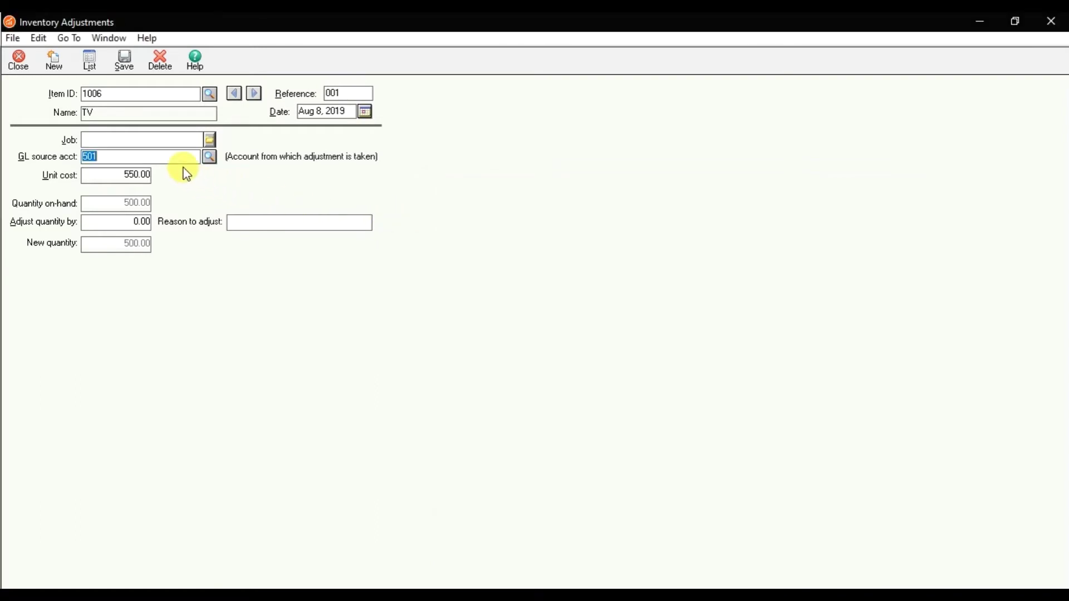
{"action": "type", "text": "516"}
- Confirm source account 516 and enter a quantity adjustment of -2 for the TV, checking the Word table
{"action": "key", "text": "Tab"}
{"action": "left_click", "coordinate": [120, 178]}
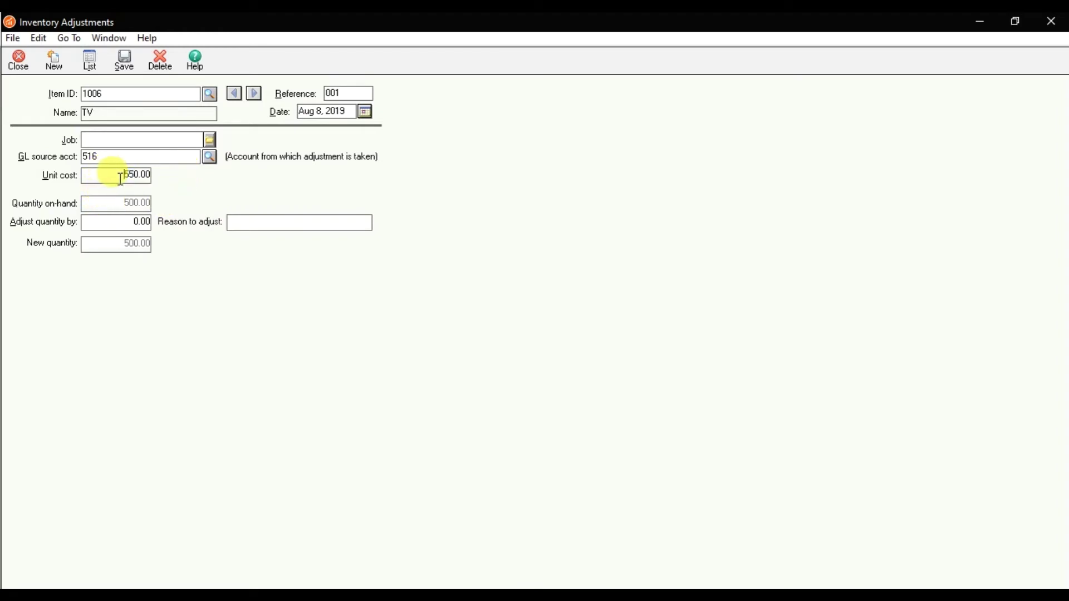
{"action": "left_click_drag", "start_coordinate": [120, 178], "coordinate": [153, 173]}
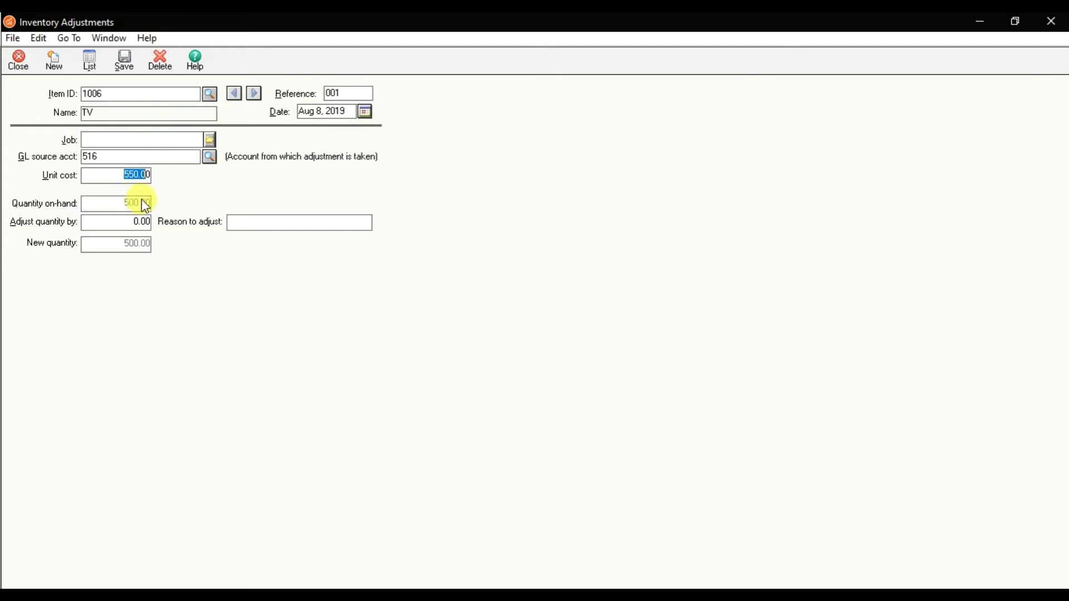
{"action": "left_click_drag", "start_coordinate": [132, 221], "coordinate": [149, 222]}
{"action": "left_click", "coordinate": [470, 576]}
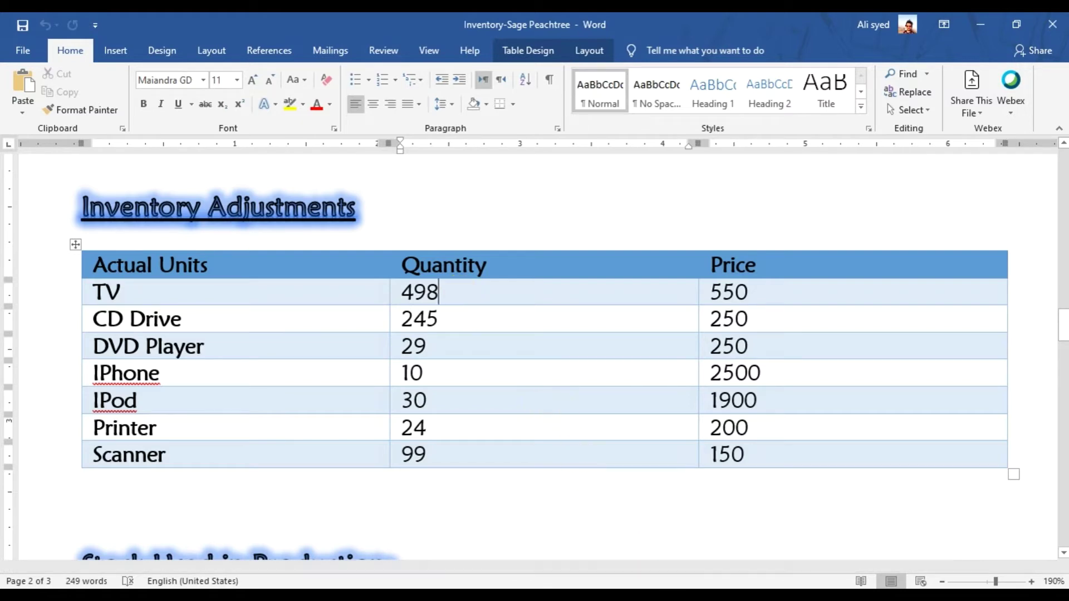
{"action": "left_click", "coordinate": [923, 547]}
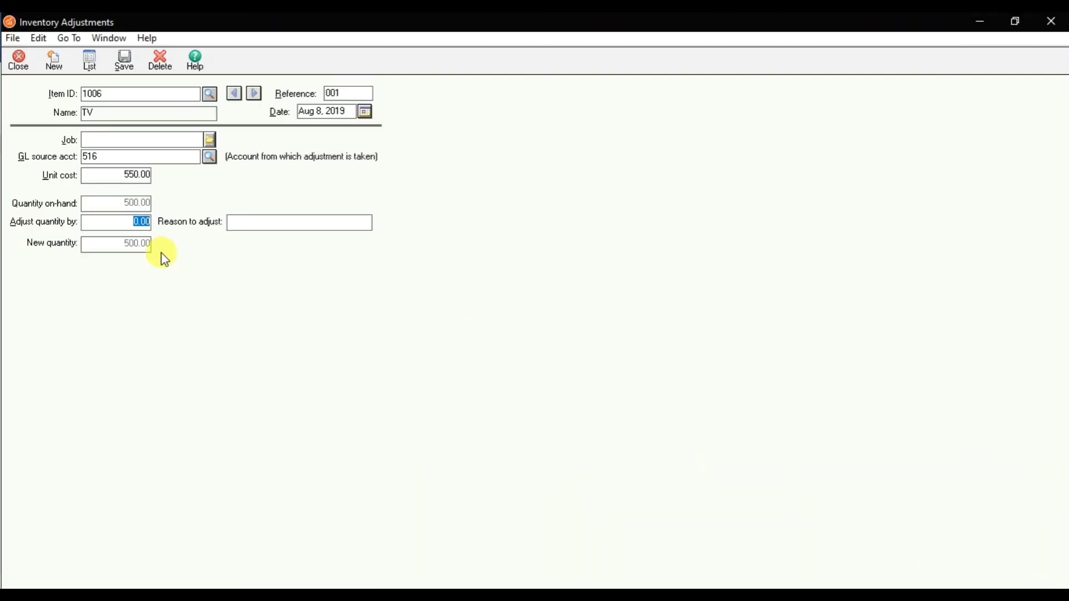
{"action": "type", "text": "-2"}
{"action": "key", "text": "Tab"}
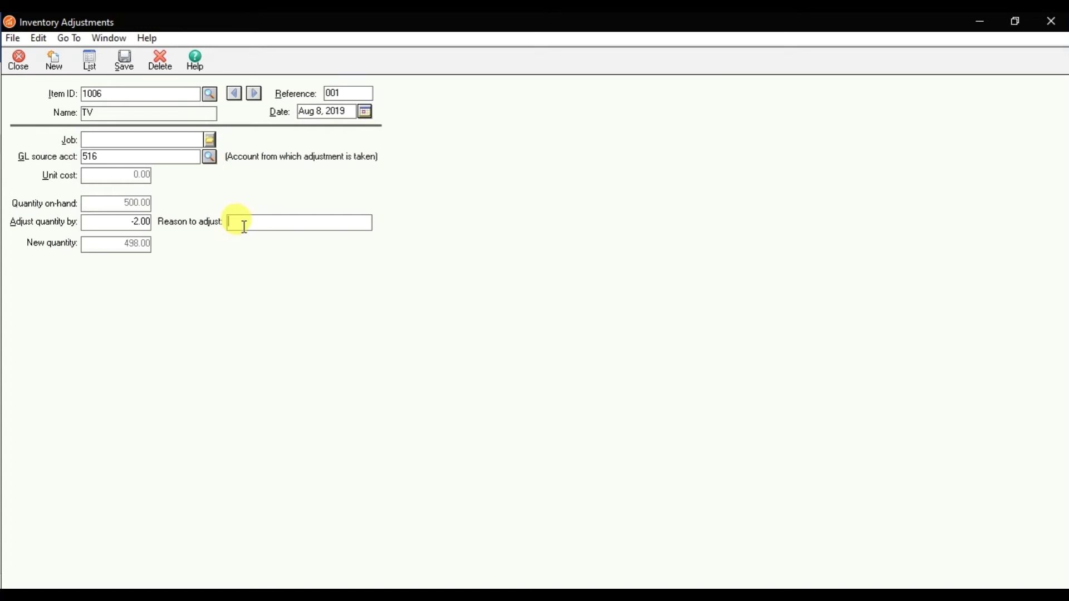
- Re-enter the adjustment as -2.00 with reason Stolen Item and save the TV adjustment
{"action": "left_click_drag", "start_coordinate": [135, 223], "coordinate": [152, 220]}
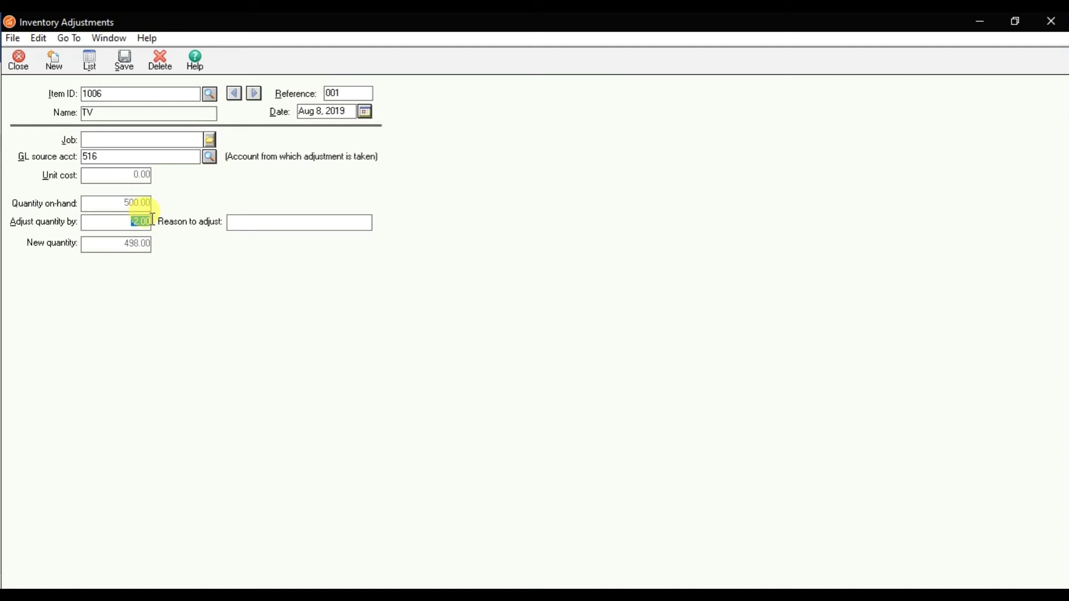
{"action": "type", "text": "2"}
{"action": "key", "text": "Tab"}
{"action": "key", "text": "shift+Tab"}
{"action": "key", "text": "BackSpace"}
{"action": "key", "text": "Tab"}
{"action": "type", "text": "Sto"}
{"action": "type", "text": "len Item"}
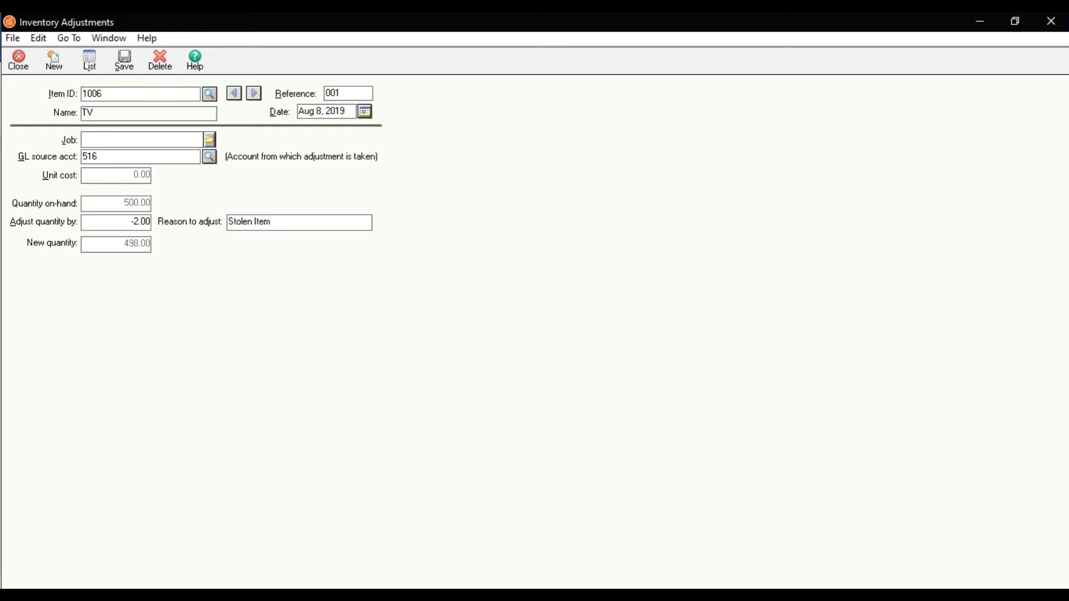
{"action": "left_click", "coordinate": [130, 64]}
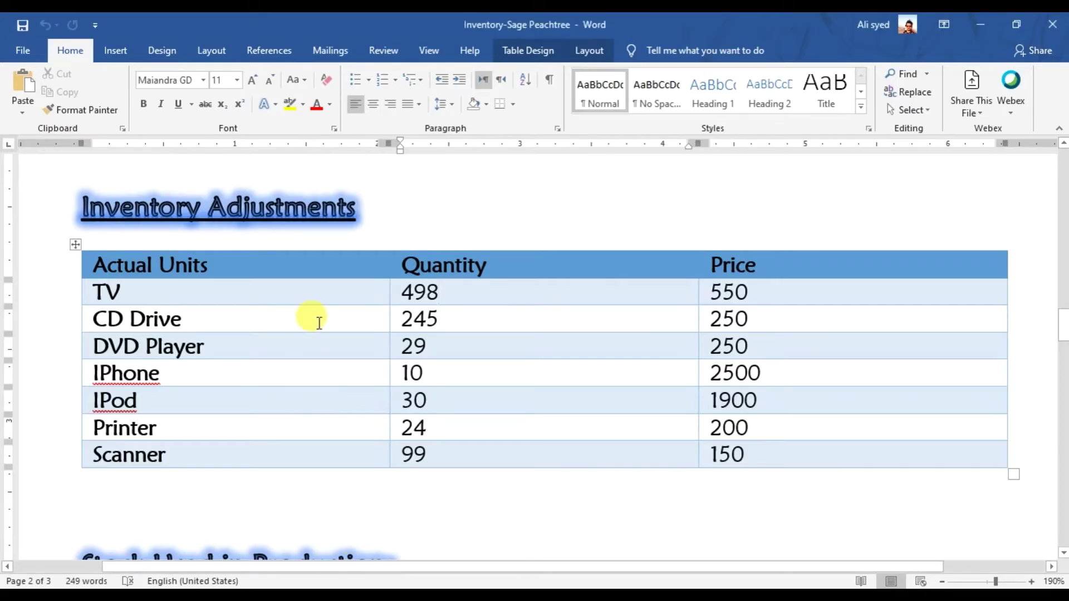
{"action": "left_click", "coordinate": [311, 316]}
{"action": "left_click", "coordinate": [475, 322]}
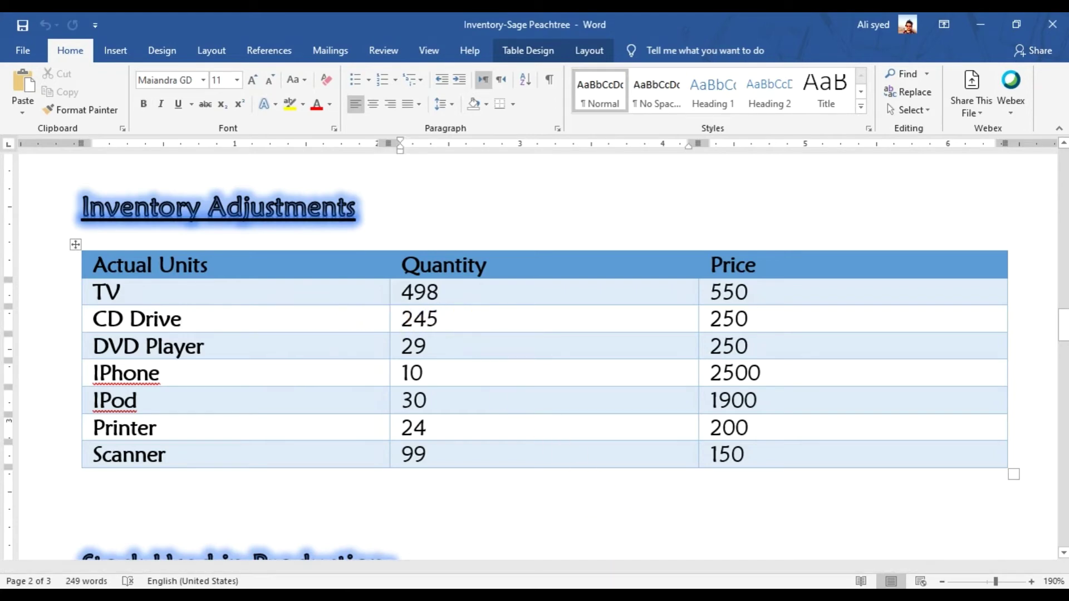
{"action": "left_click", "coordinate": [906, 542]}
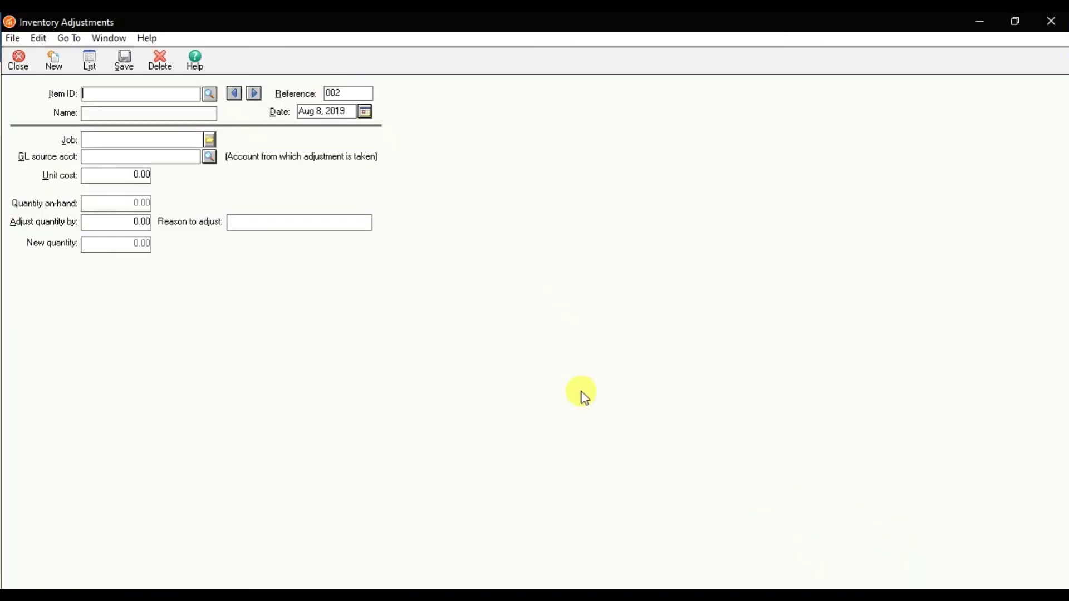
- Choose item 1007 CD Drive and keep the date Aug 8, 2019
{"action": "left_click", "coordinate": [209, 95]}
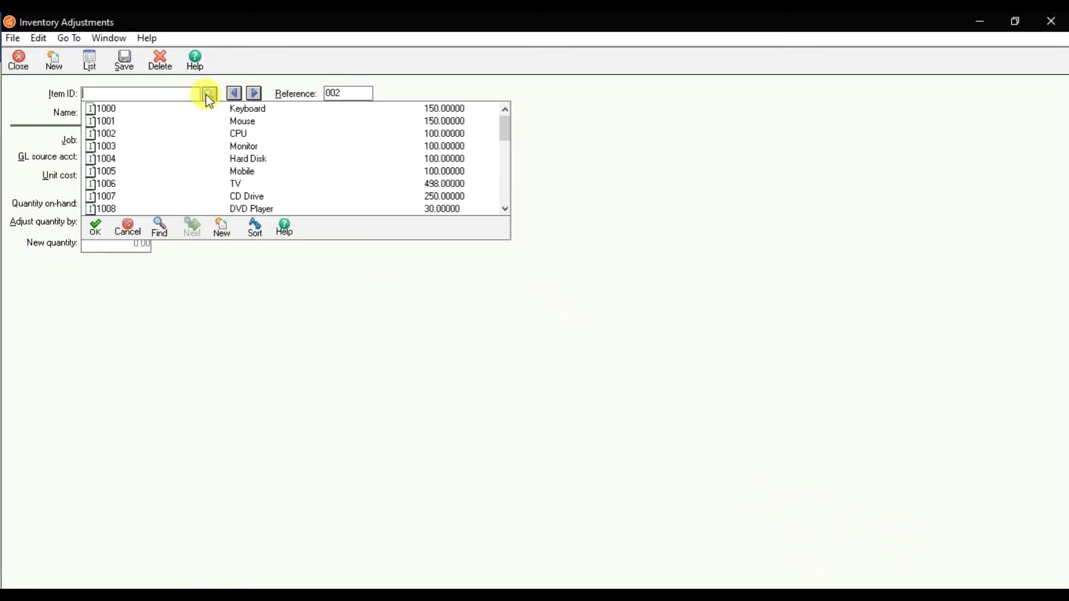
{"action": "double_click", "coordinate": [252, 194]}
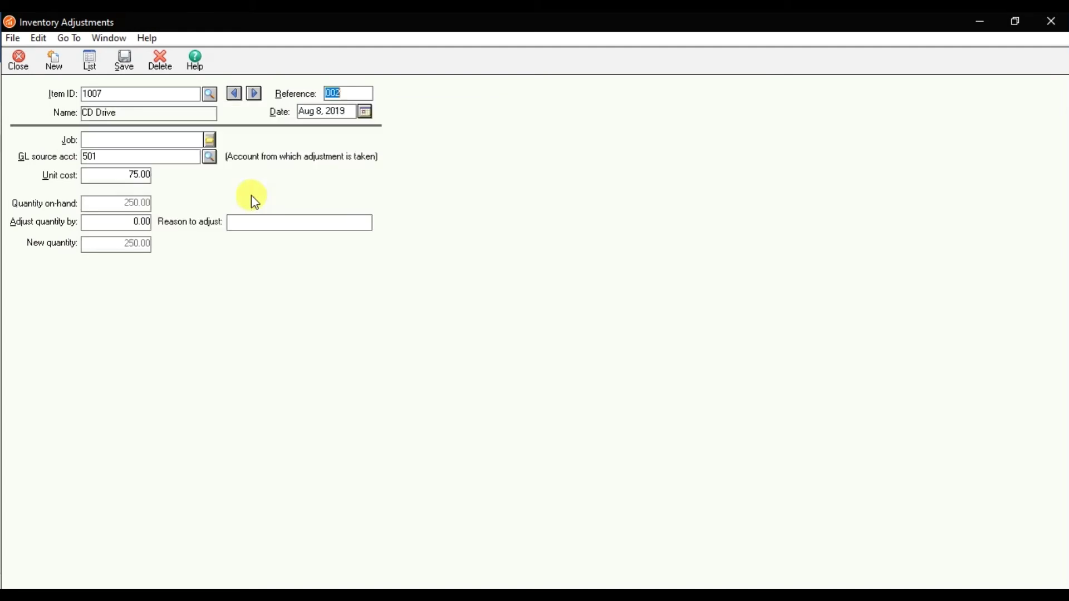
{"action": "left_click", "coordinate": [362, 92]}
{"action": "left_click", "coordinate": [338, 113]}
- Change the GL source account to 516 and enter a quantity adjustment of -5
{"action": "left_click", "coordinate": [192, 159]}
{"action": "key", "text": "BackSpace"}
{"action": "key", "text": "BackSpace"}
{"action": "type", "text": "16"}
{"action": "key", "text": "Tab"}
{"action": "key", "text": "Tab"}
{"action": "type", "text": "-"}
{"action": "key", "text": "Tab"}
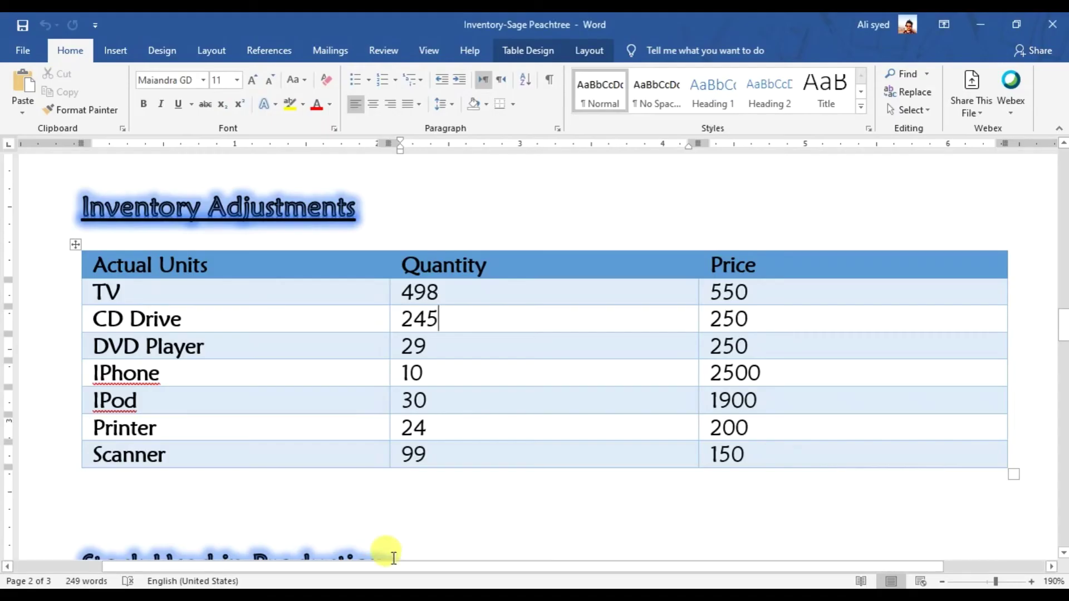
- Confirm the CD Drive count of 245 in the Word table and return to the Sage adjustment form
{"action": "double_click", "coordinate": [423, 324]}
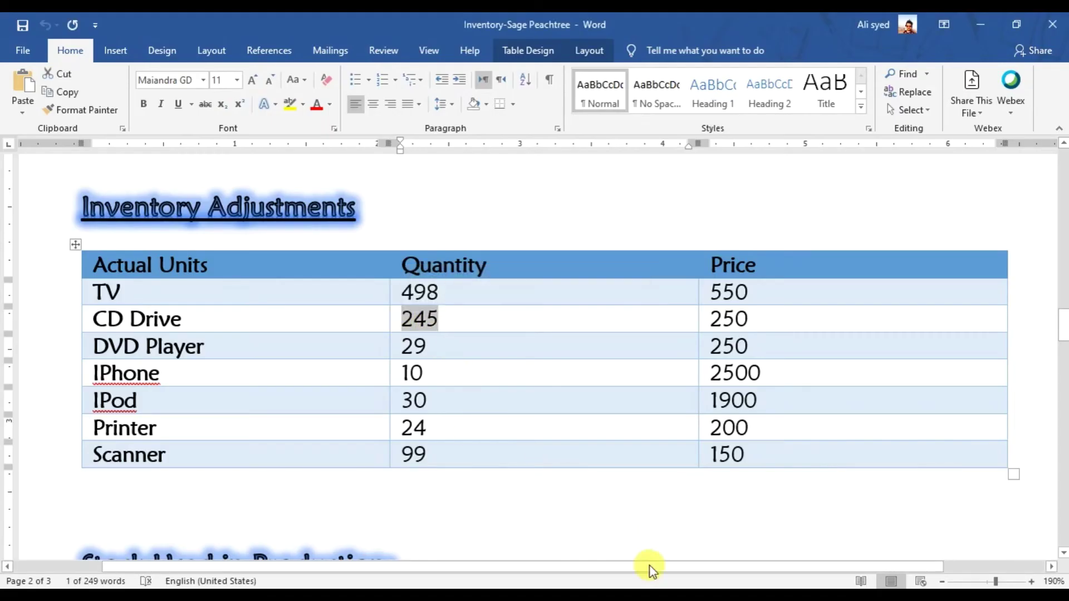
{"action": "left_click", "coordinate": [889, 556]}
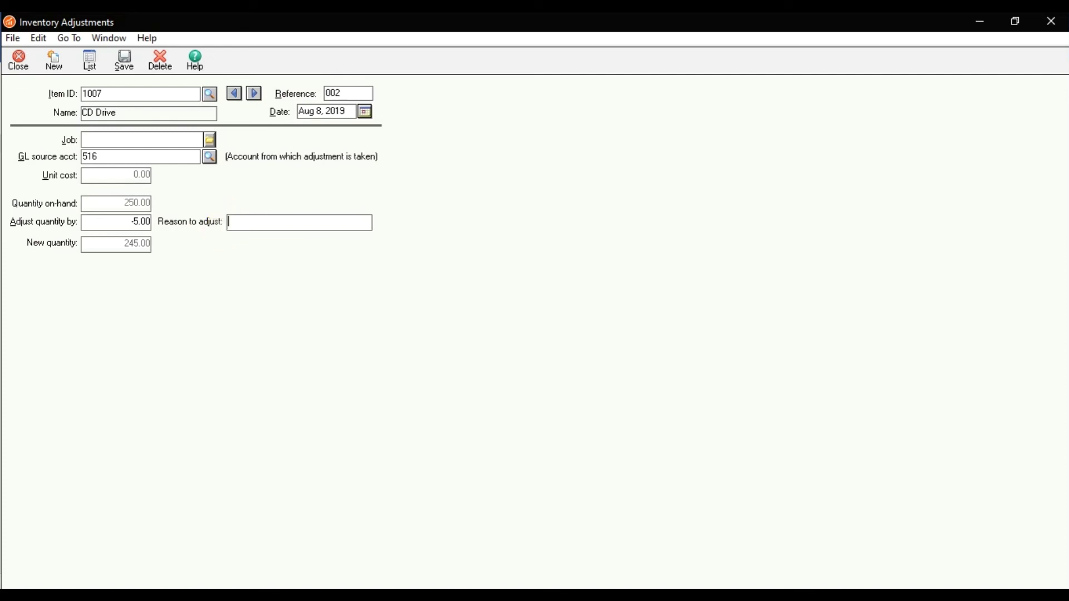
{"action": "type", "text": "Broke"}
{"action": "type", "text": "n"}
- Save the CD Drive adjustment with reason Broken, close Inventory Adjustments and return to the Sage dashboard
{"action": "left_click", "coordinate": [126, 72]}
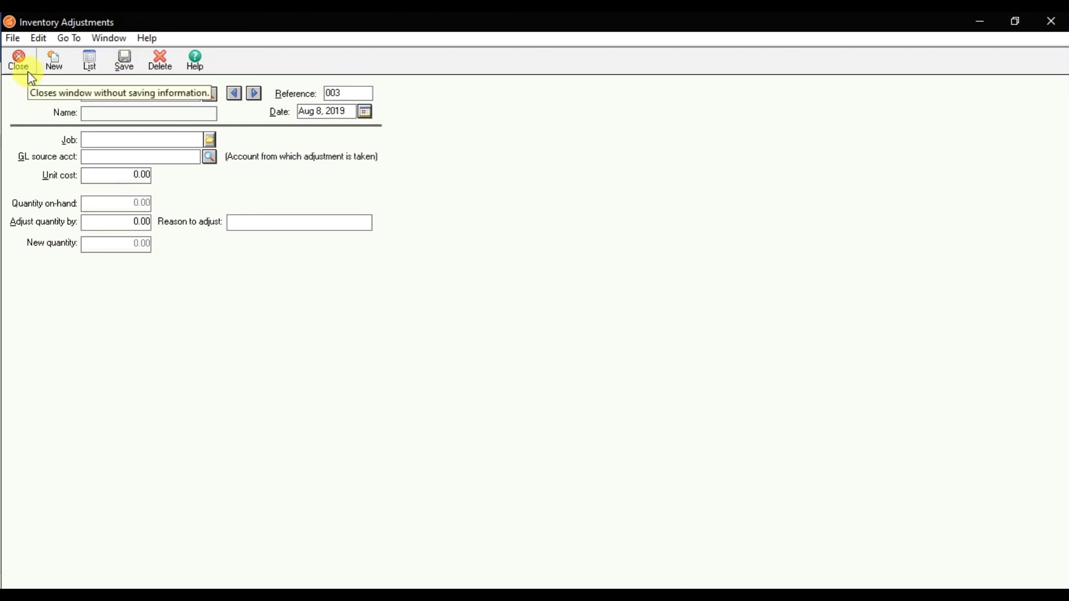
{"action": "left_click", "coordinate": [19, 60]}
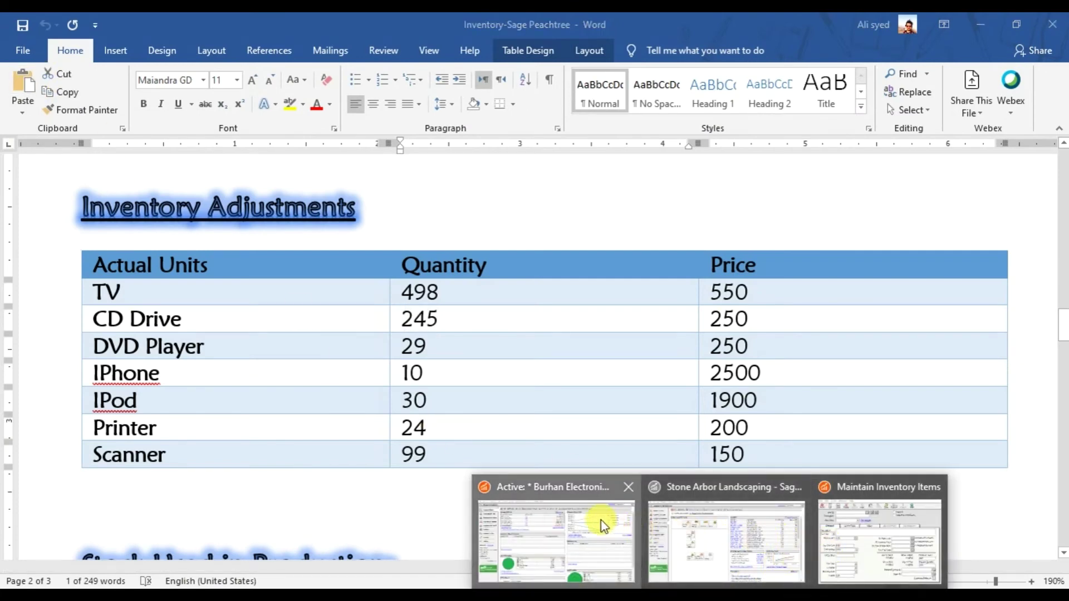
{"action": "left_click", "coordinate": [604, 525]}
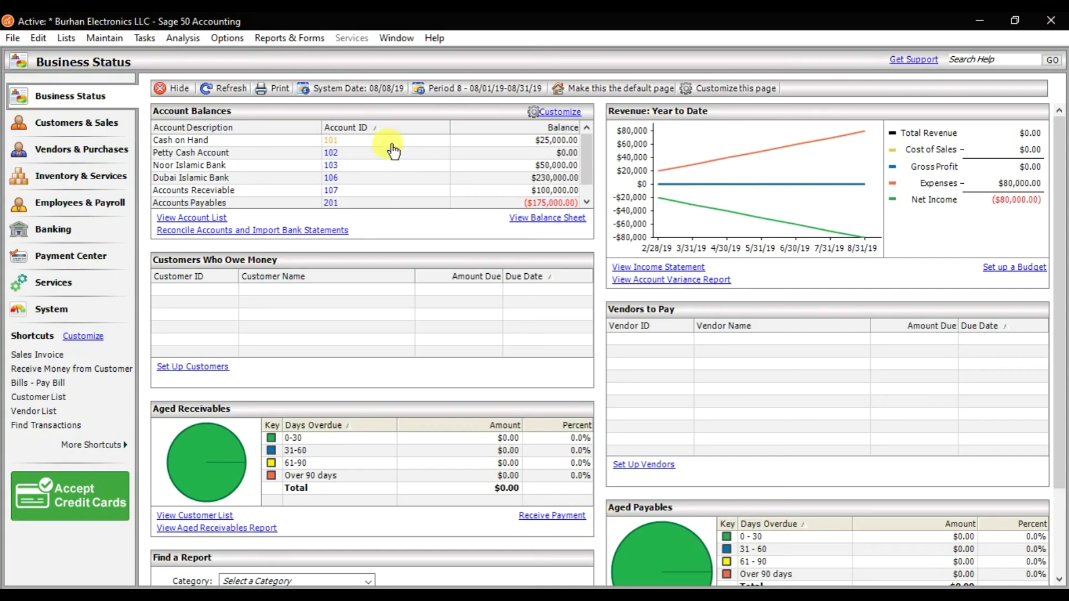
- Bring up the Inventory reports list via Reports & Forms and select the Inventory Unit Activity Report
{"action": "left_click", "coordinate": [311, 39]}
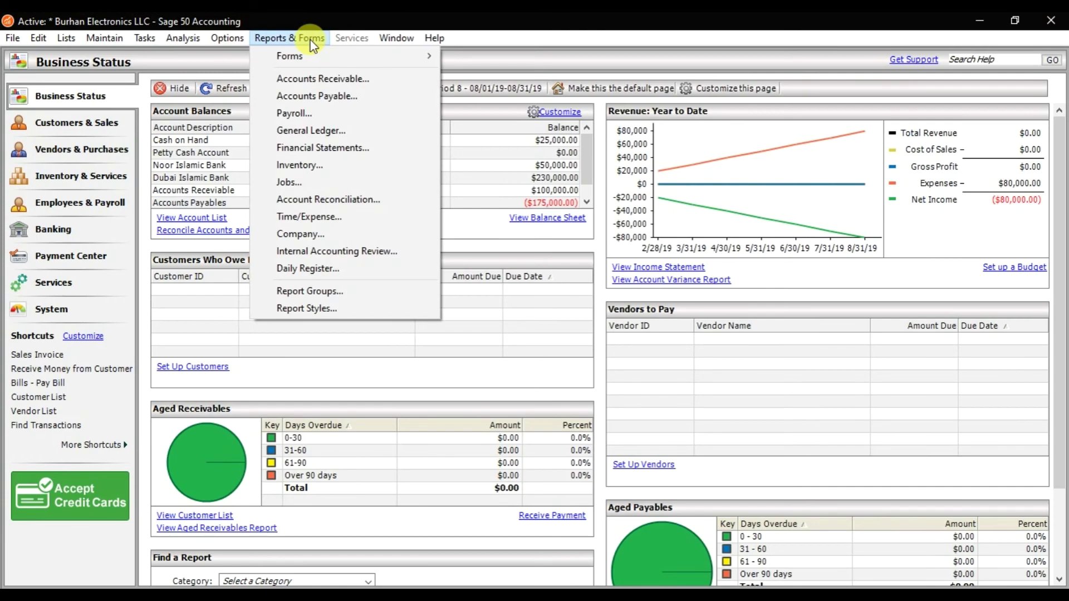
{"action": "left_click", "coordinate": [315, 169]}
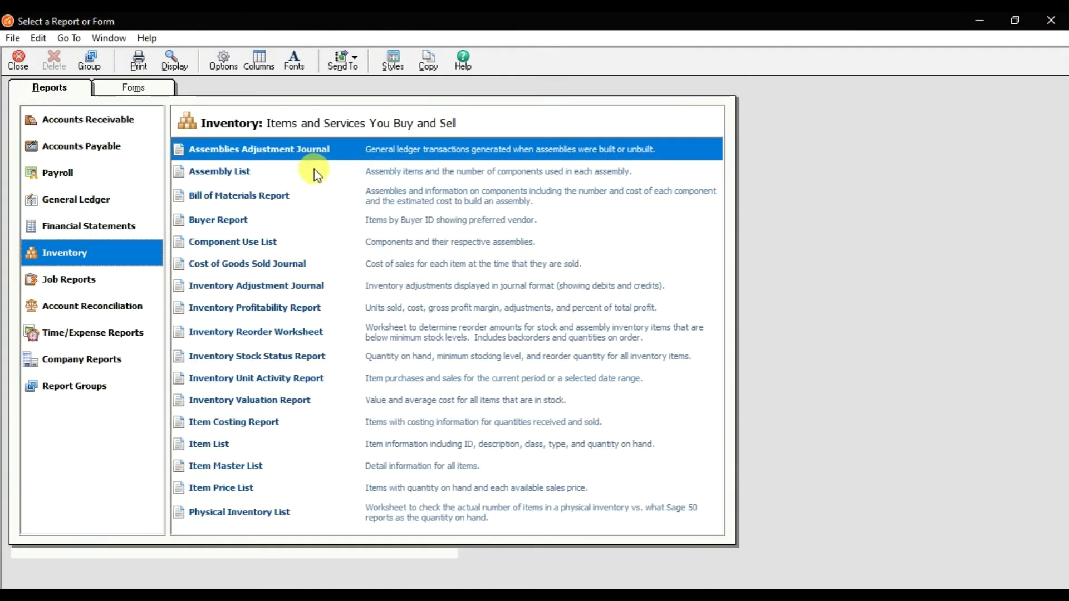
{"action": "left_click", "coordinate": [299, 361]}
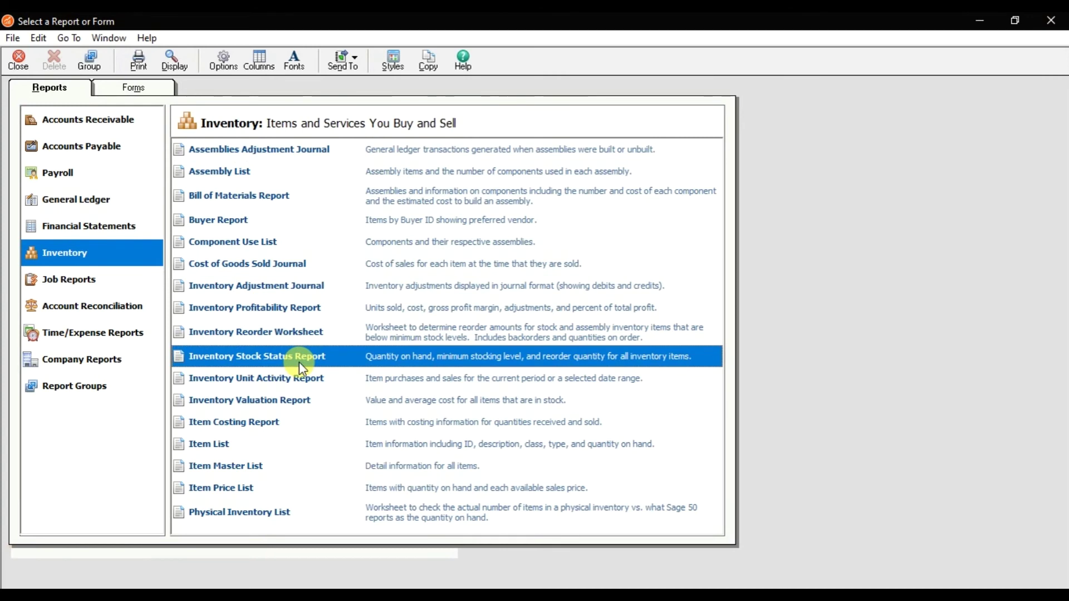
{"action": "left_click", "coordinate": [300, 384]}
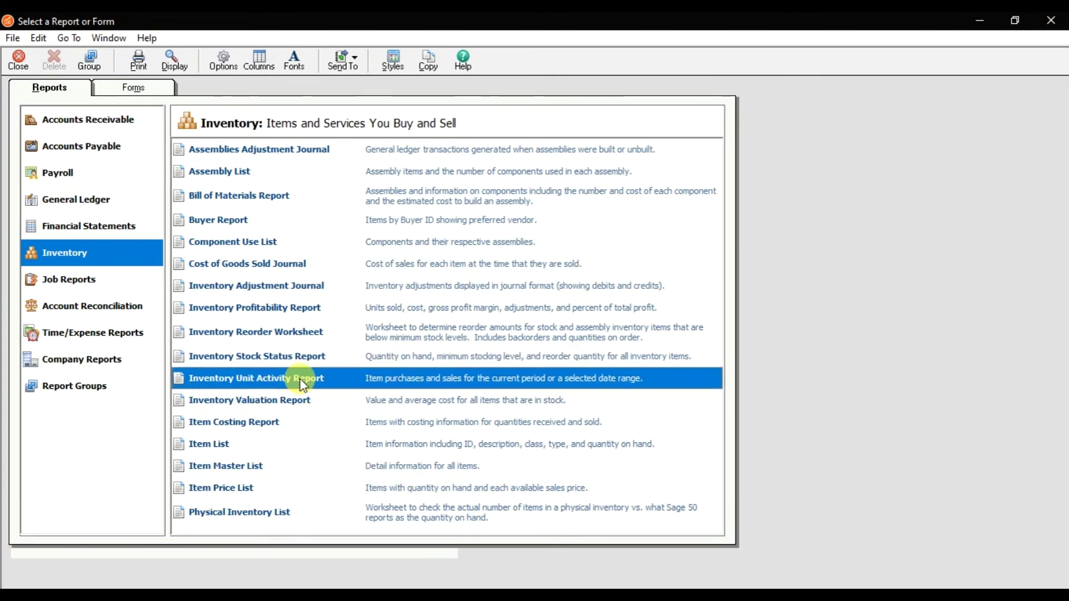
{"action": "double_click", "coordinate": [301, 383]}
{"action": "scroll", "coordinate": [307, 367], "scroll_direction": "down", "scroll_amount": 1}
{"action": "scroll", "coordinate": [306, 367], "scroll_direction": "down", "scroll_amount": 2}
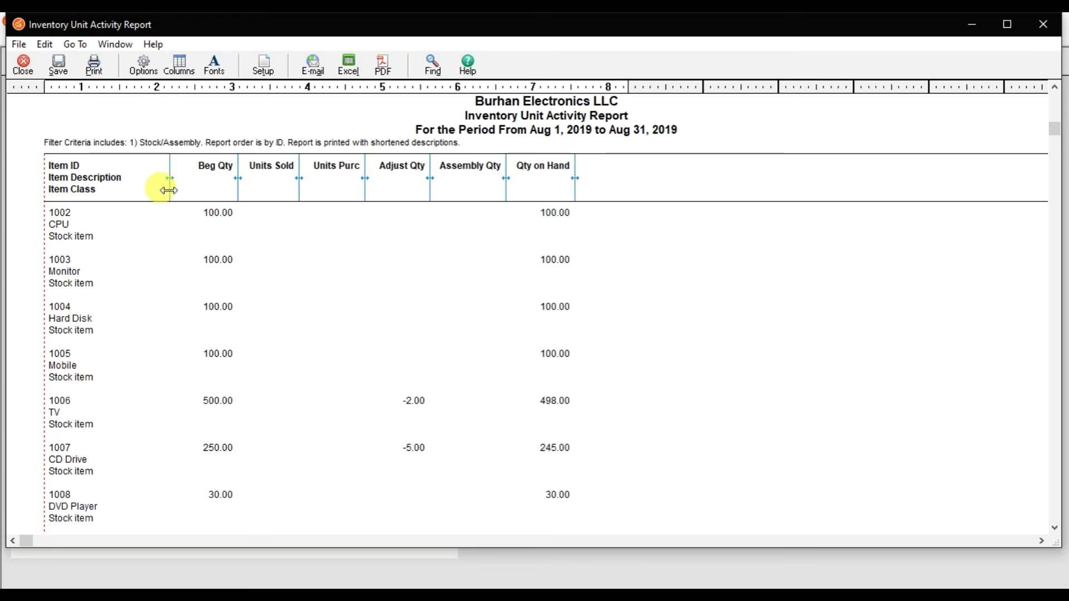
{"action": "left_click", "coordinate": [20, 62]}
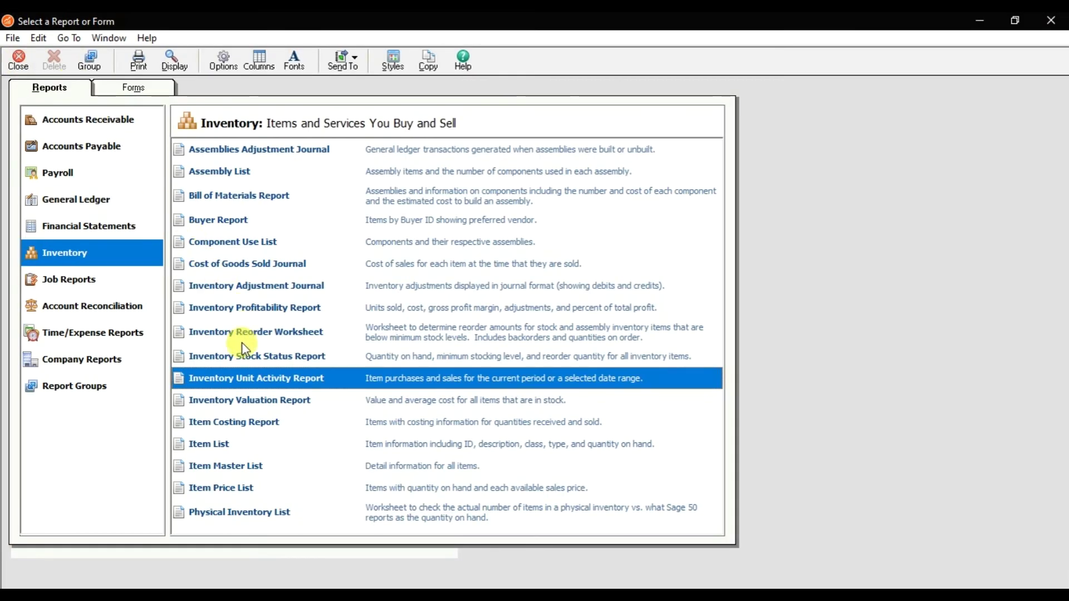
- View the Inventory Adjustment Journal showing both adjustments, then close the report and the report list
{"action": "left_click", "coordinate": [239, 289]}
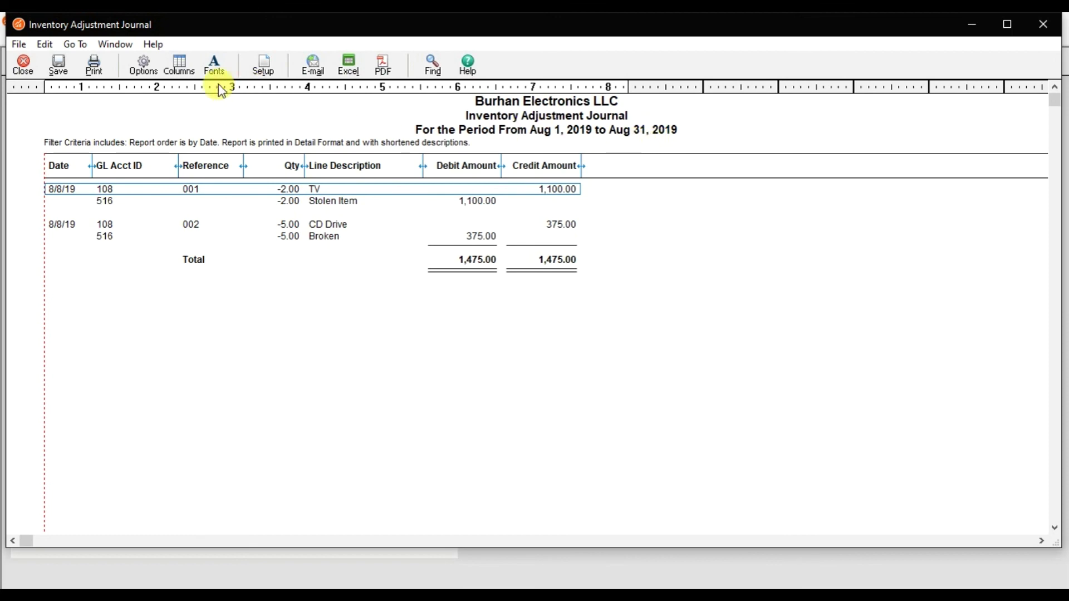
{"action": "left_click", "coordinate": [23, 64]}
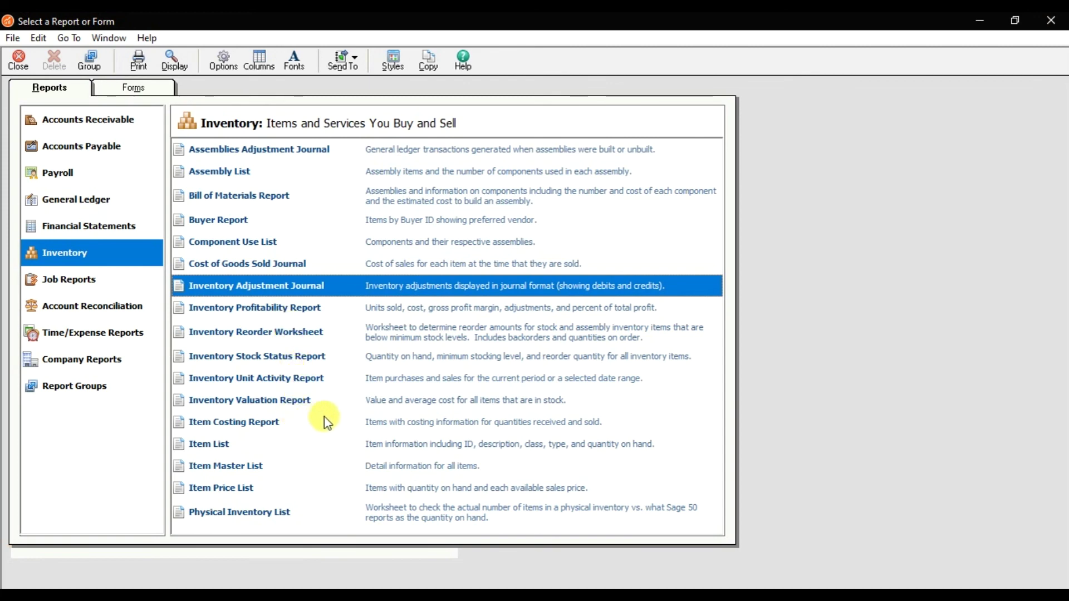
{"action": "left_click", "coordinate": [1050, 24]}
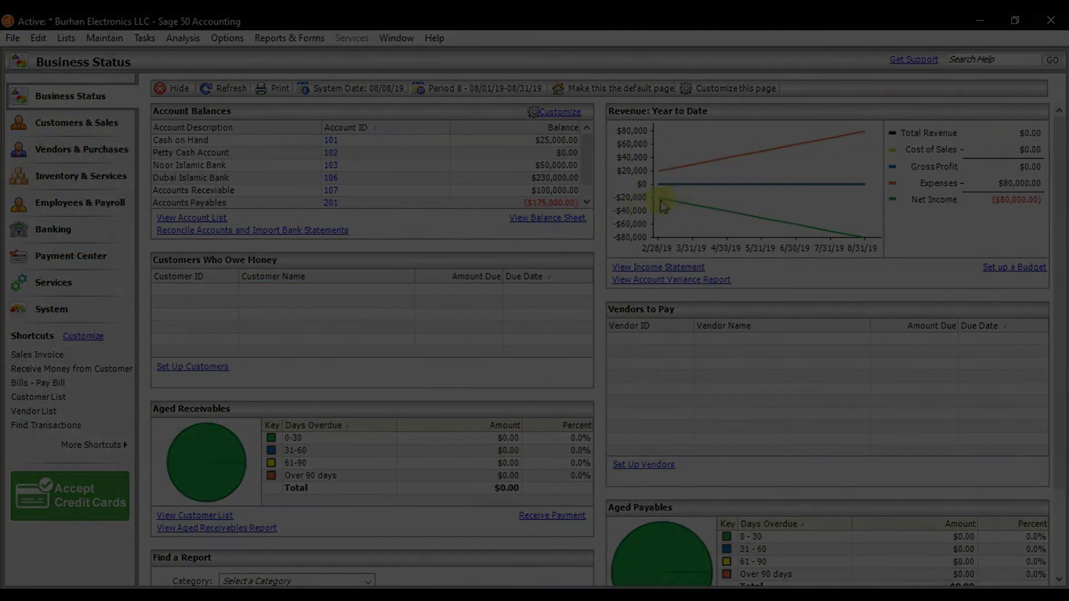